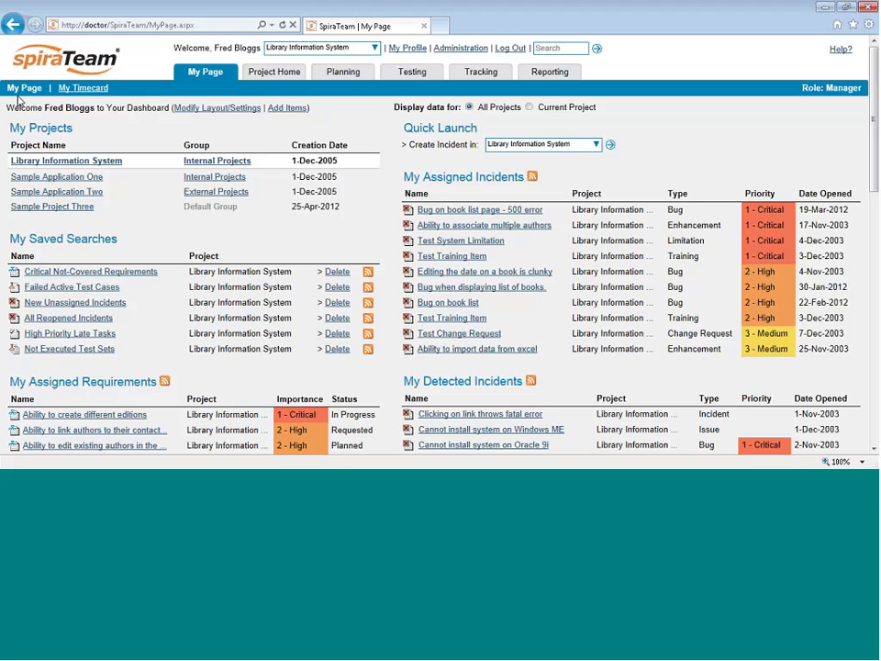
Go to the Library Information System project's home page.
mouse_move(262, 72)
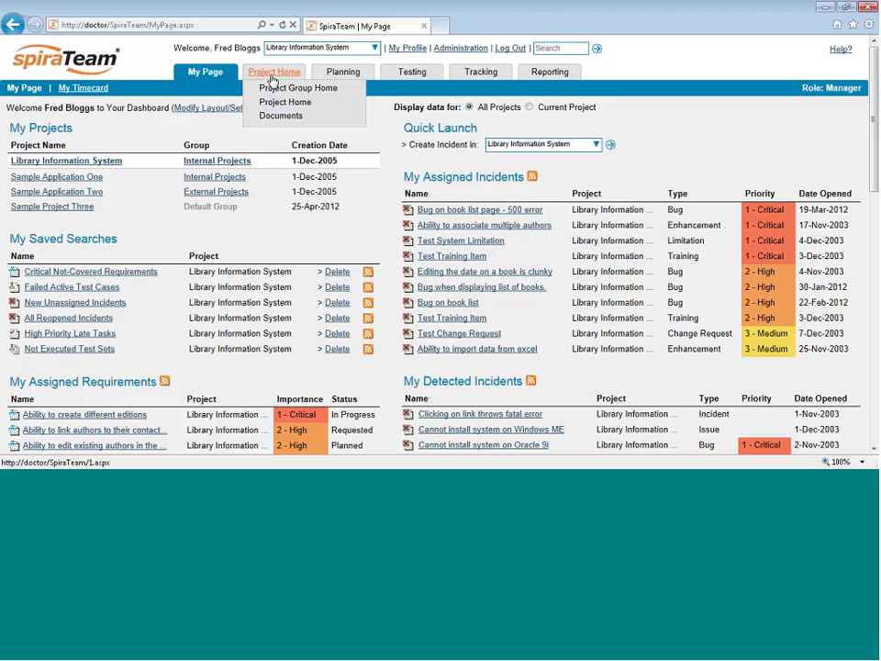
click(281, 86)
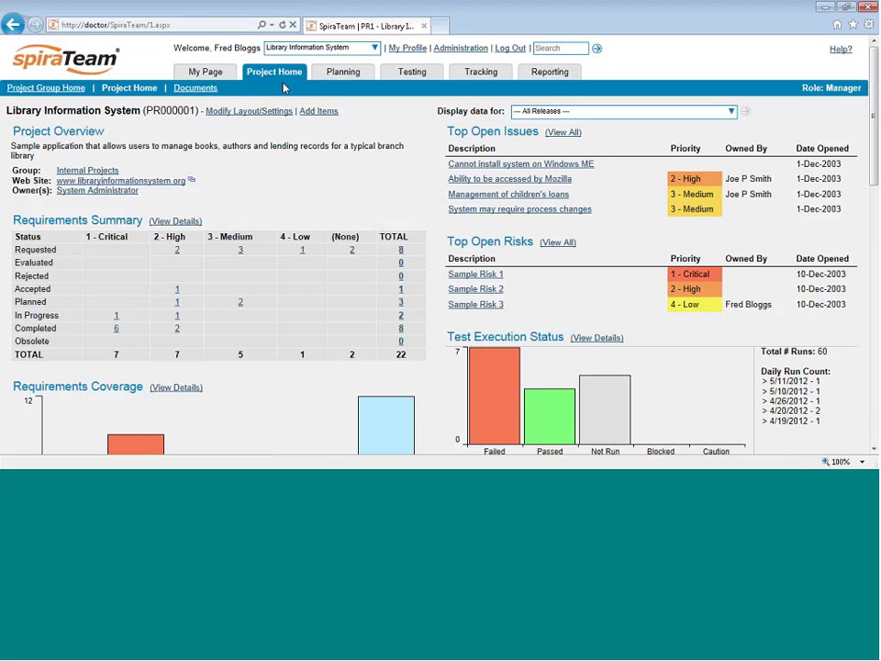
mouse_move(338, 70)
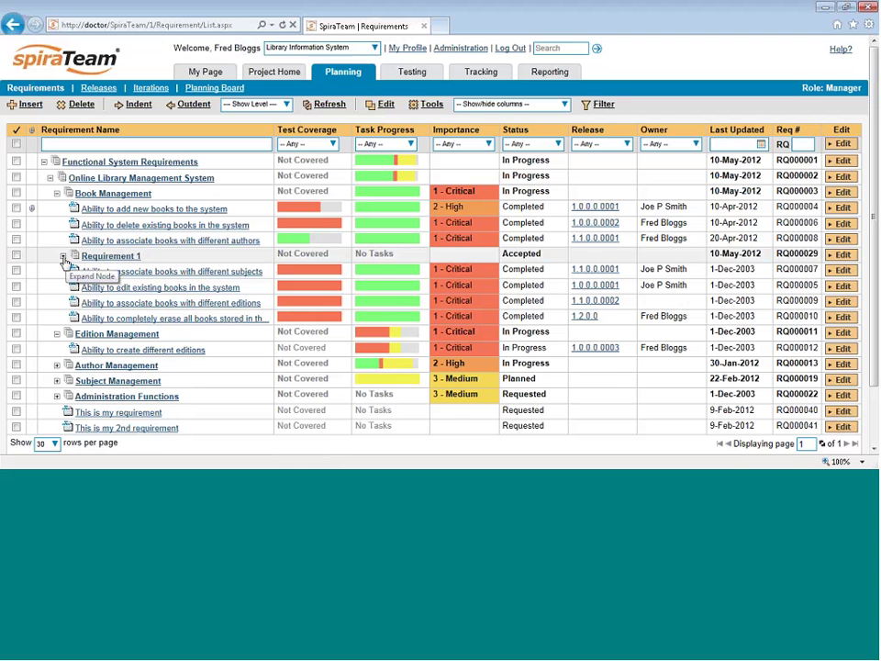
Expand and re-collapse Requirement 1, then collapse the Edition Management group.
click(62, 256)
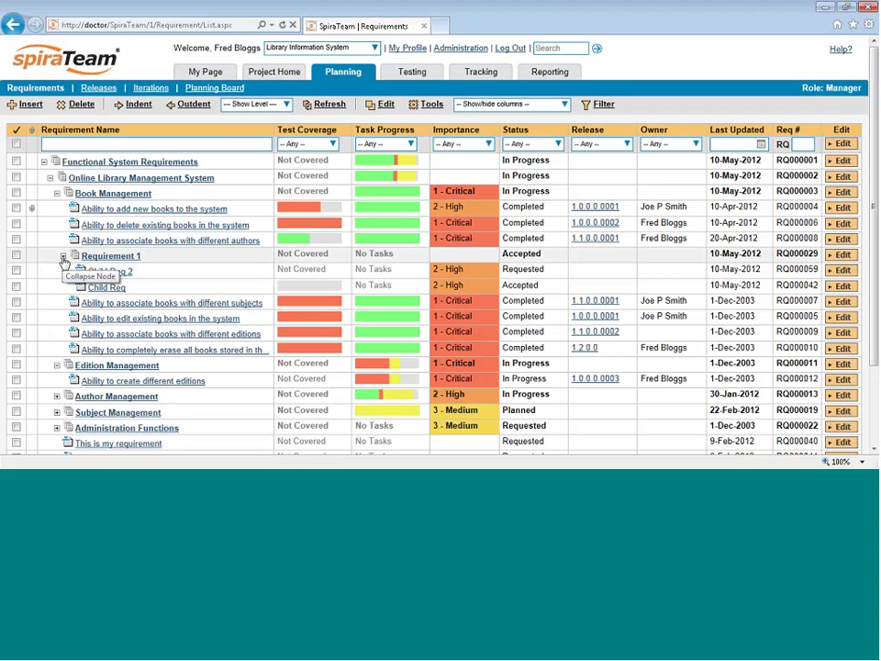
click(63, 258)
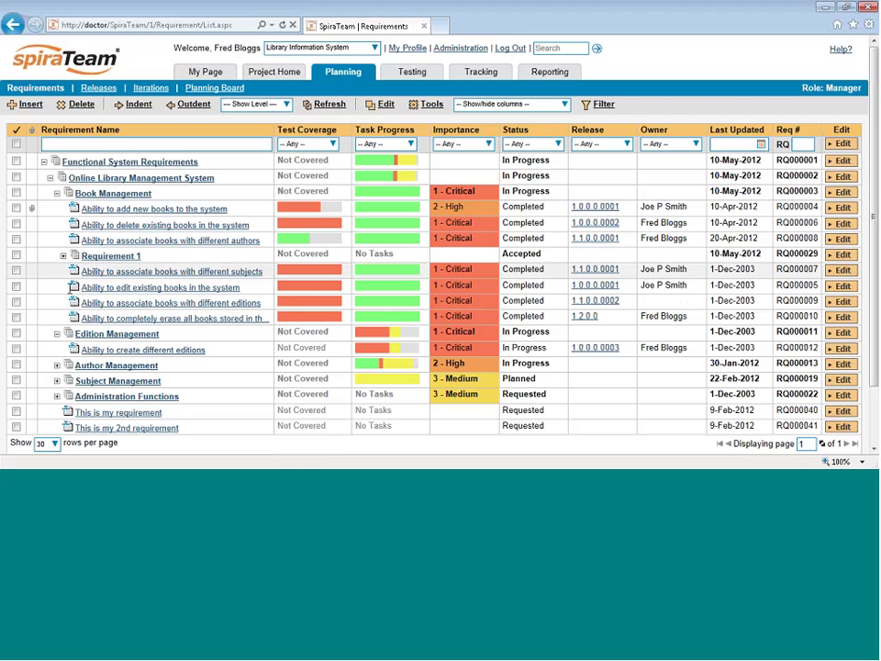
click(57, 334)
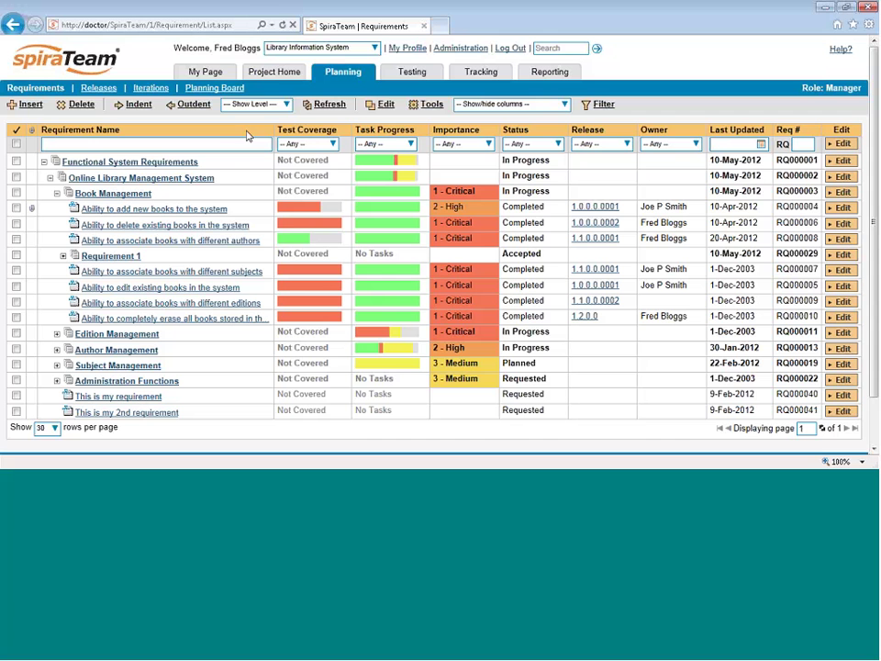
Set the Show Level filter to Level 2, then Level 3, and finally All Levels.
click(285, 104)
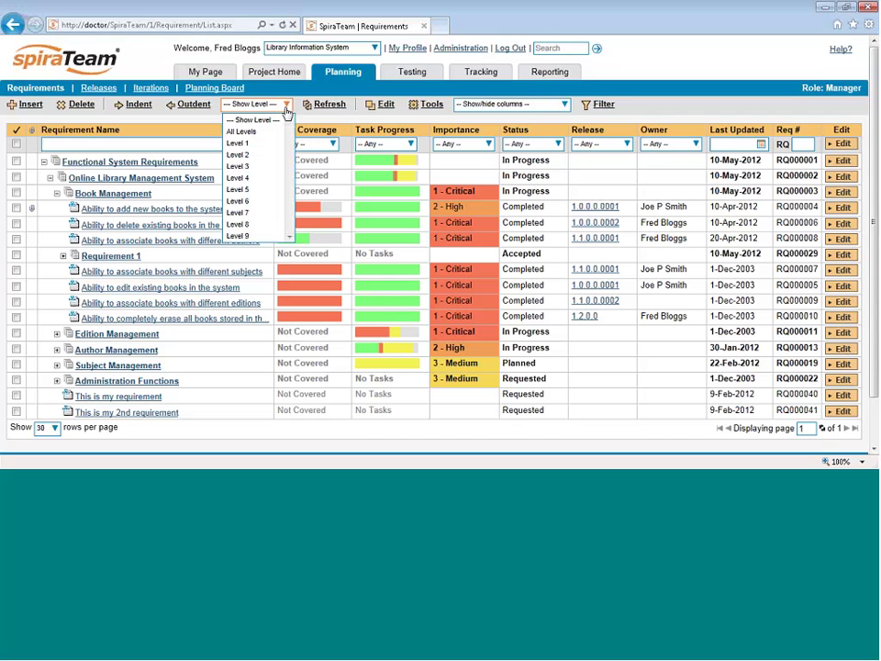
click(255, 156)
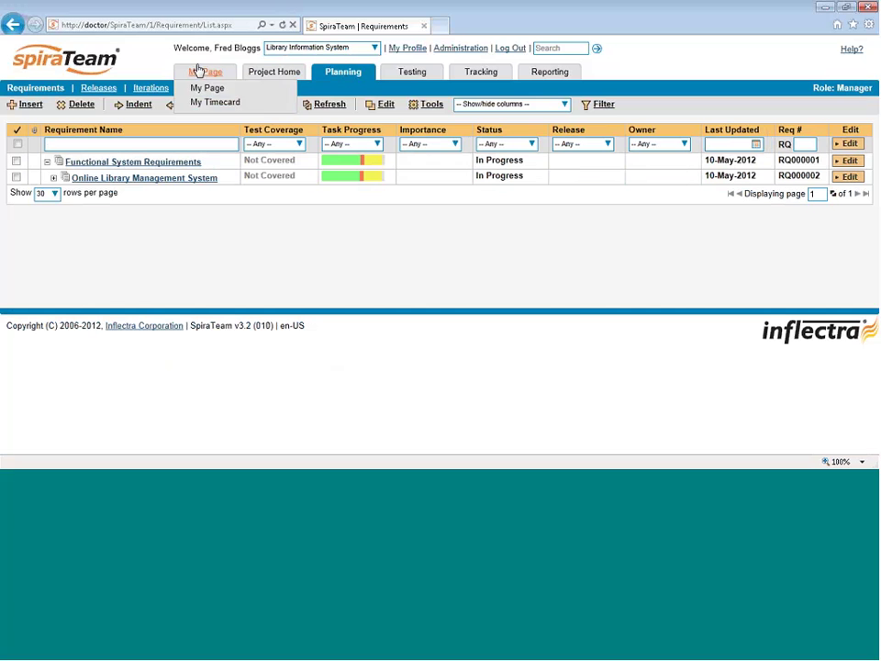
click(286, 105)
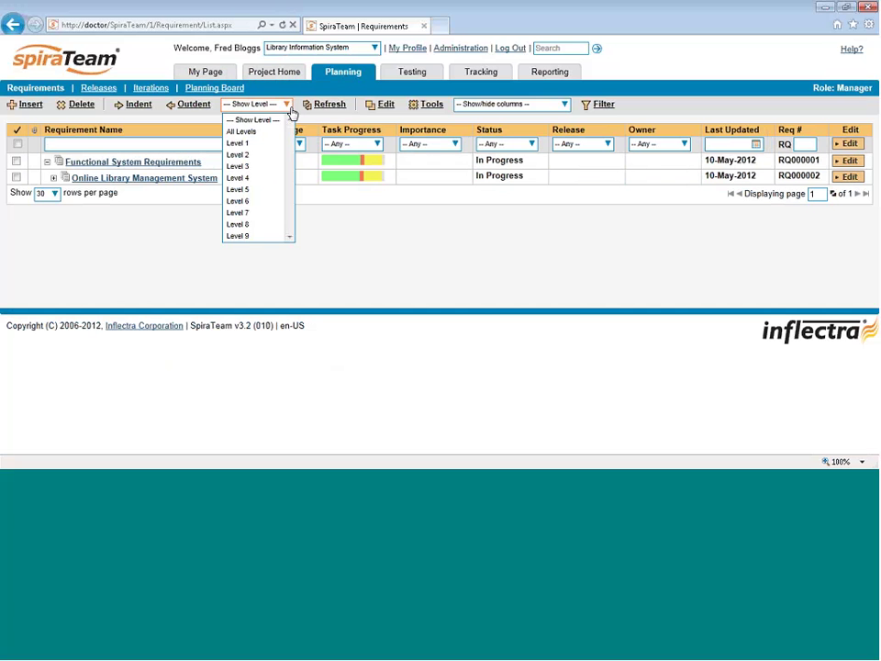
click(257, 163)
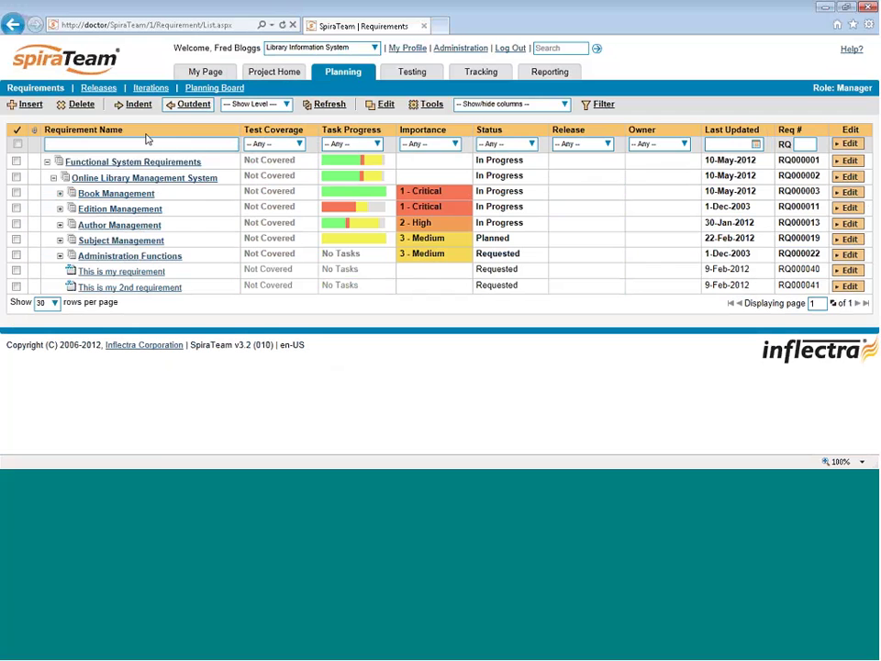
click(286, 104)
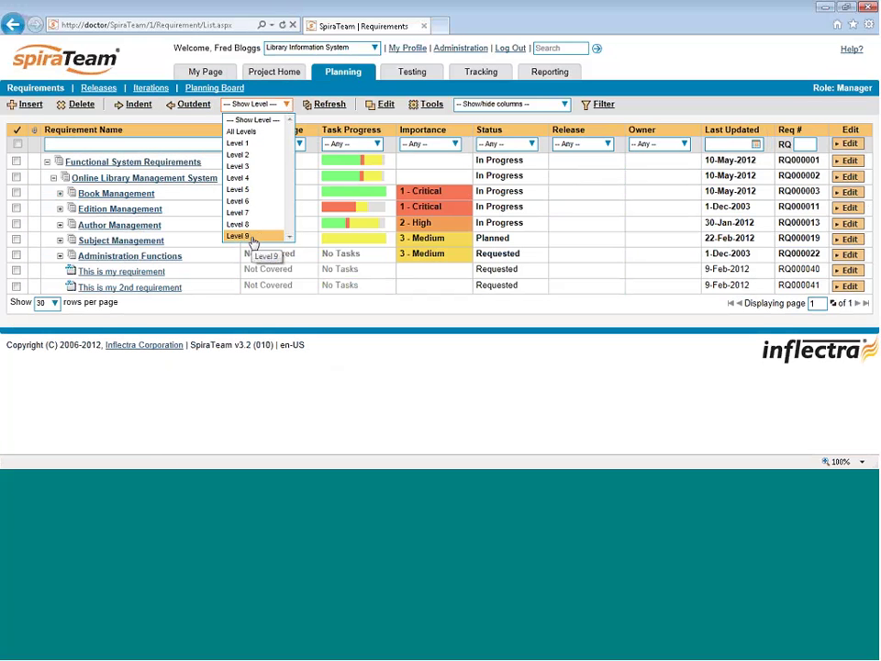
click(240, 131)
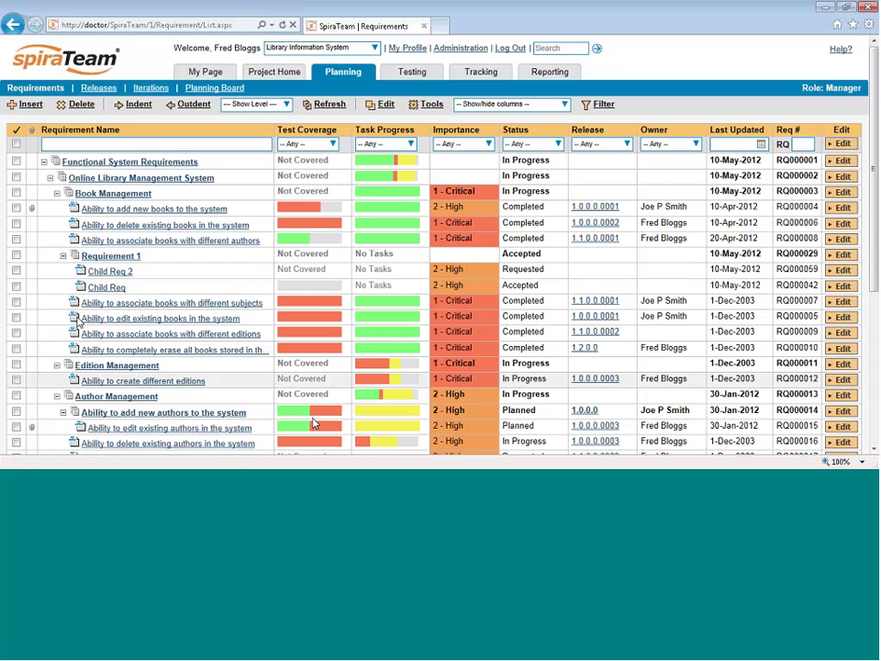
Collapse Requirement 1 and review the Status and Release filter options without filtering.
click(63, 255)
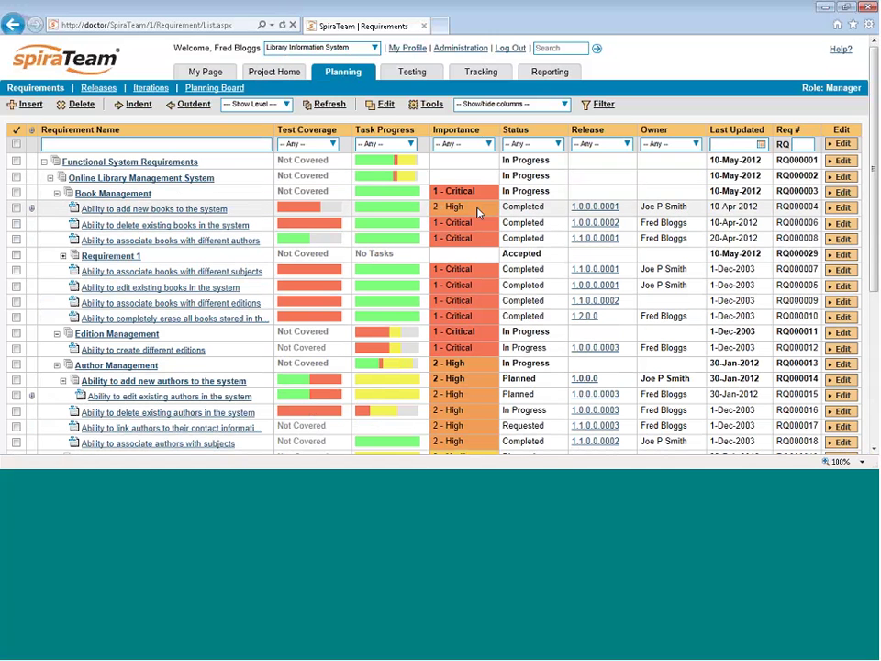
click(558, 146)
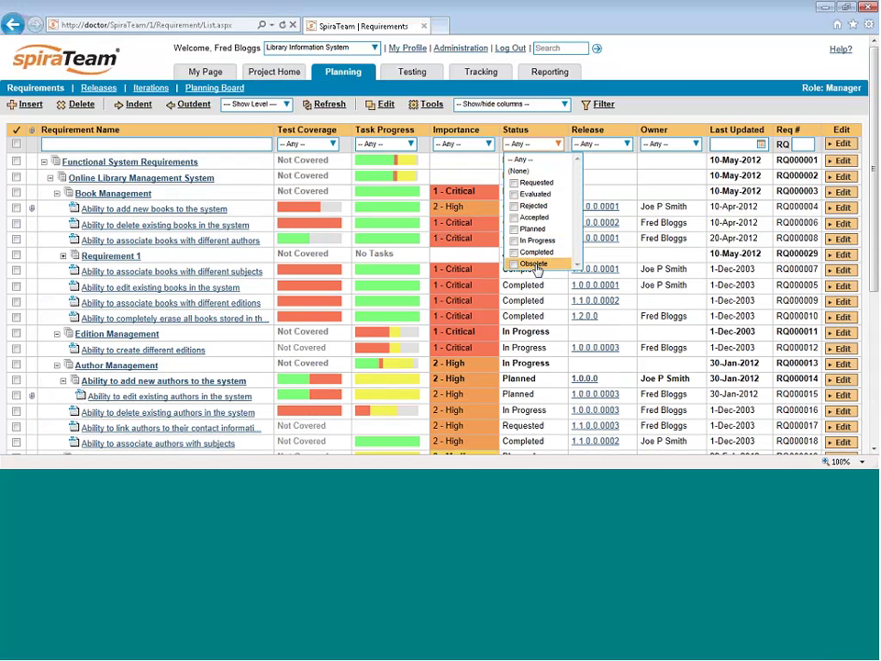
click(628, 145)
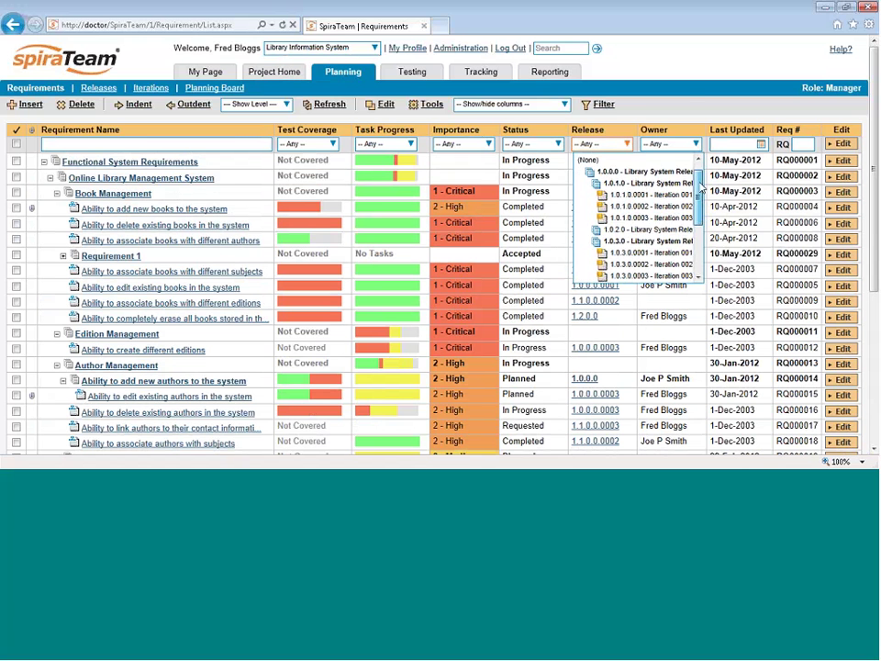
scroll(642, 220, down, 2)
scroll(643, 220, up, 2)
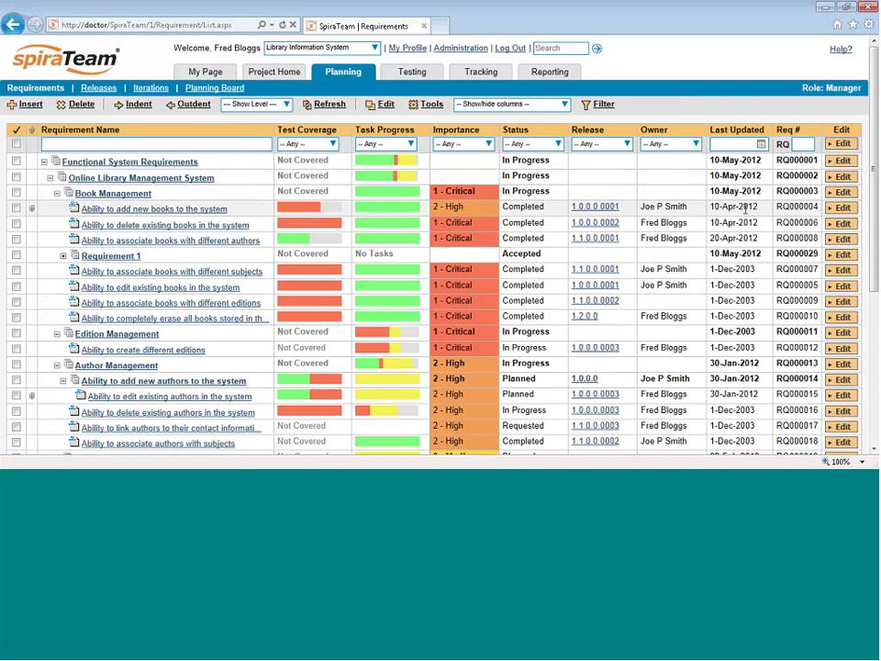
Inline-edit the delete existing books requirement to importance 2 - High and save.
click(840, 210)
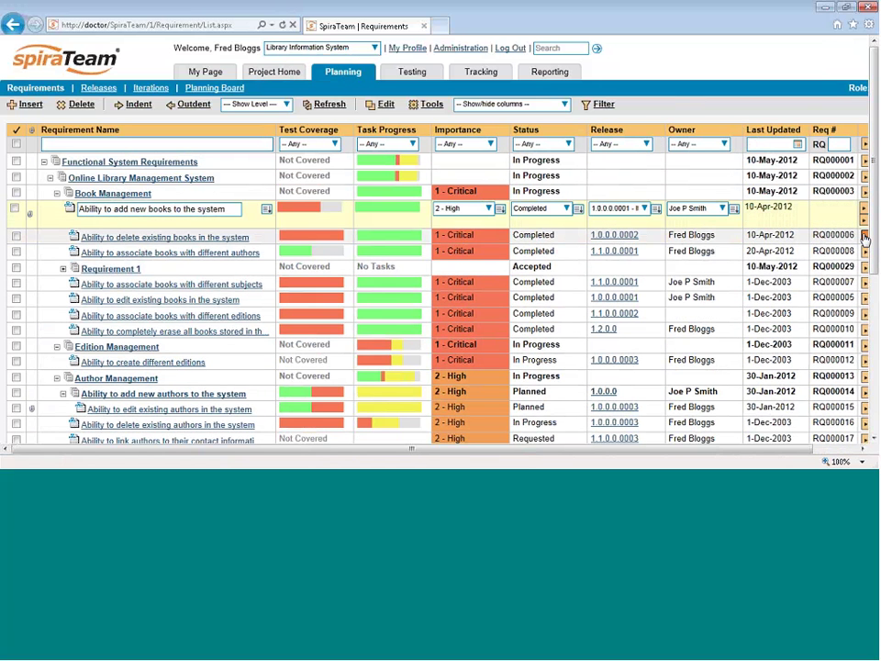
click(862, 237)
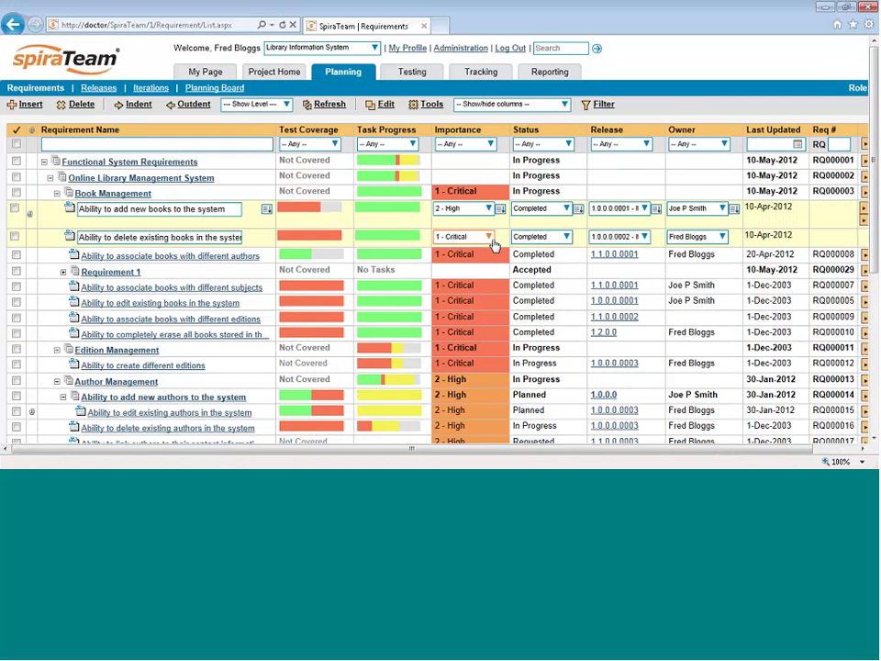
click(488, 236)
click(472, 276)
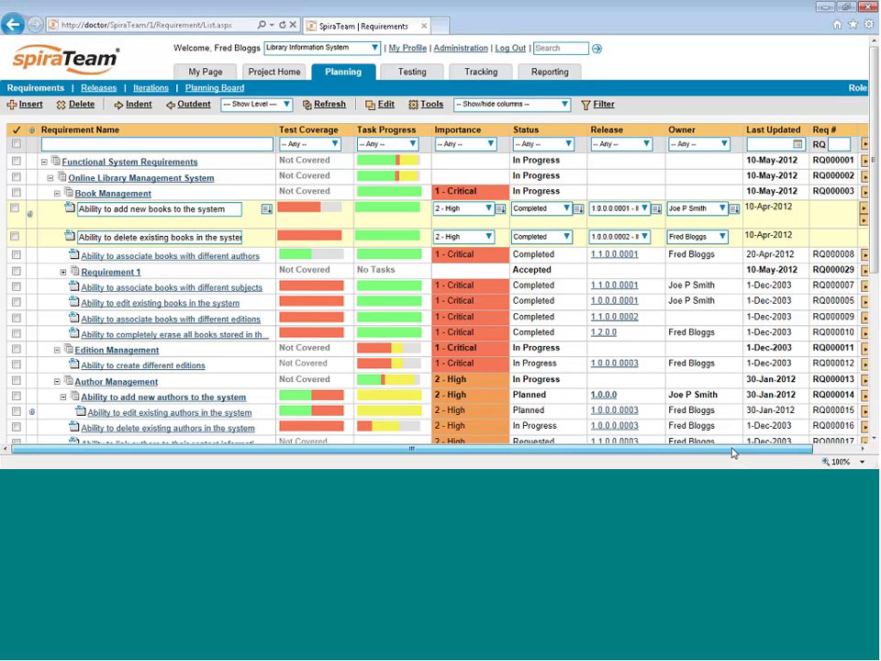
drag(732, 452, 779, 451)
click(831, 207)
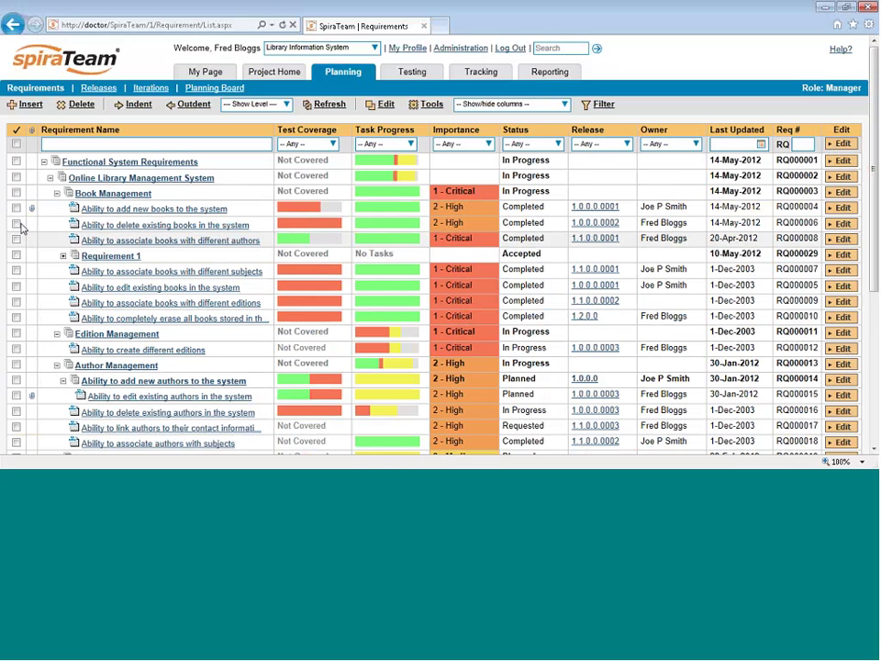
Bulk-edit RQ000004, RQ000006 and RQ000008, filling the first row's owner into all three, and save.
click(16, 208)
click(15, 223)
click(16, 238)
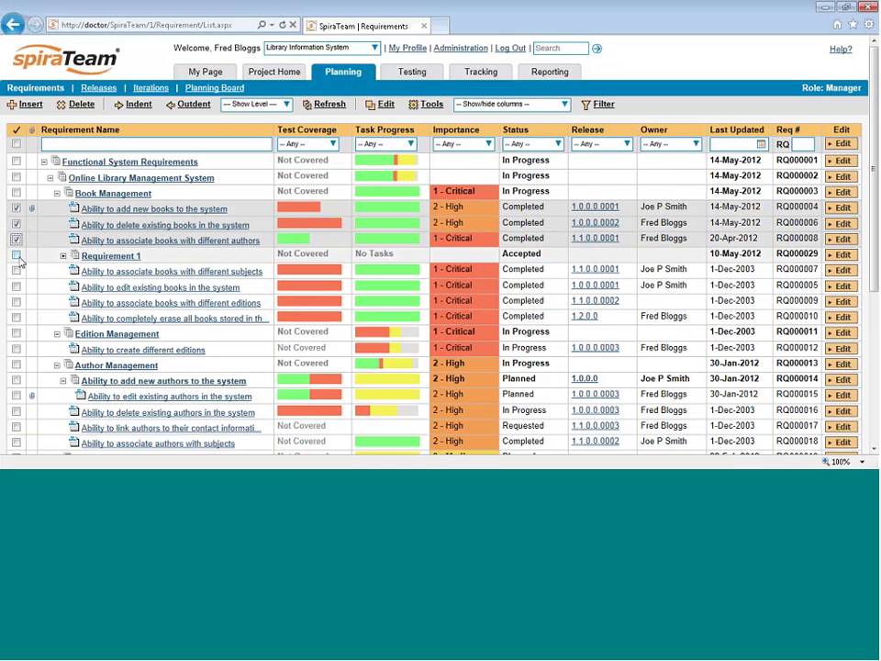
click(842, 144)
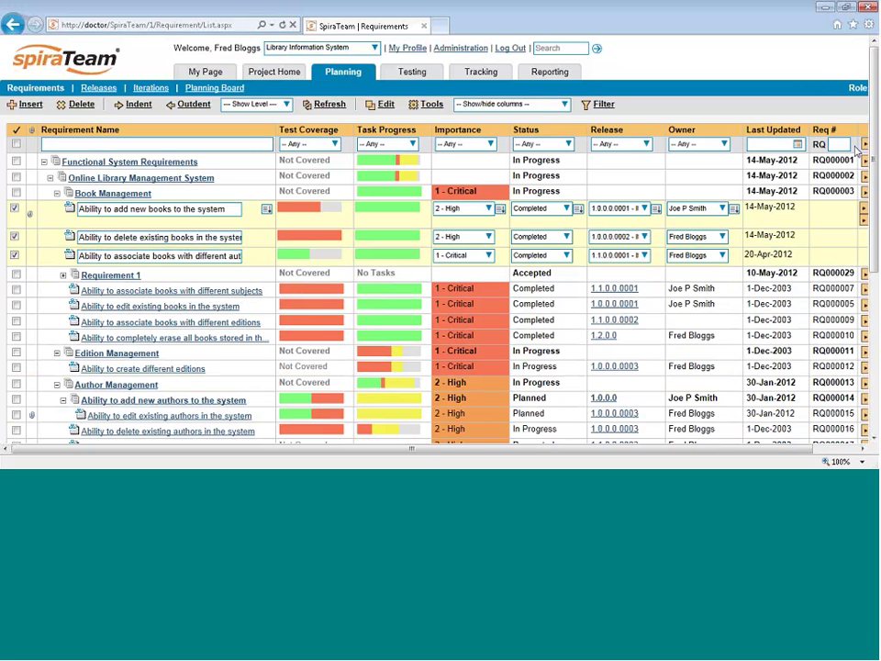
click(721, 209)
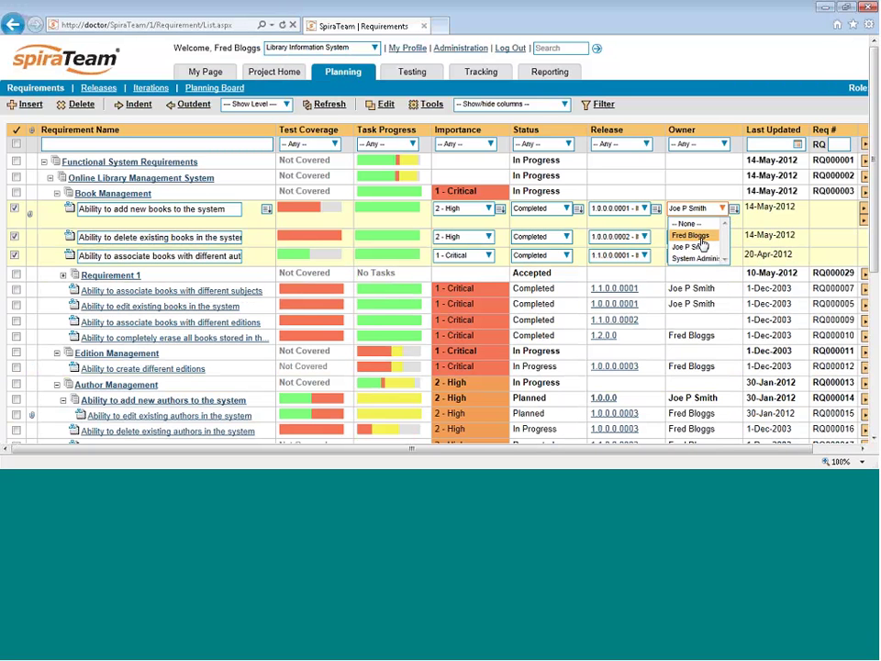
click(690, 246)
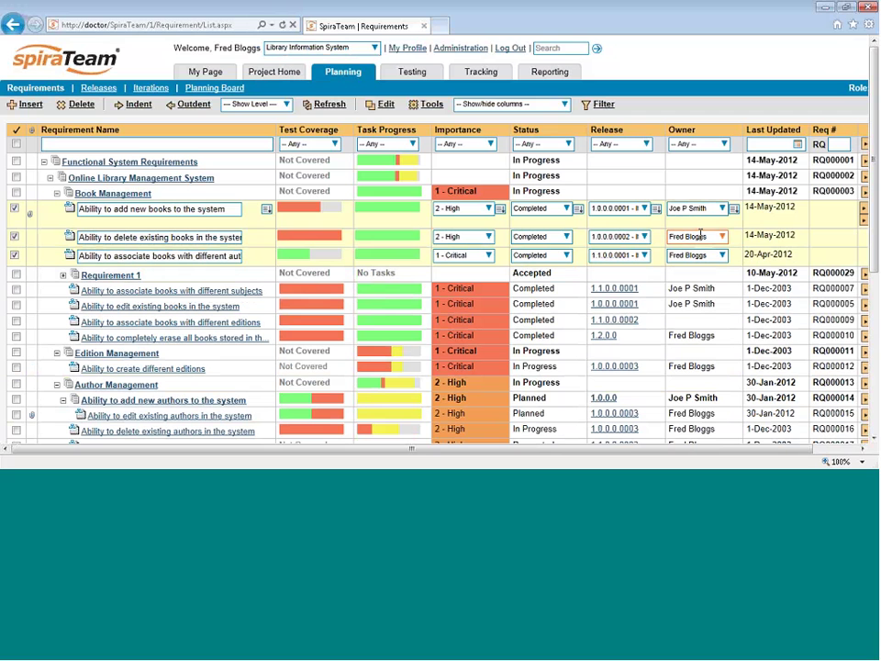
click(734, 210)
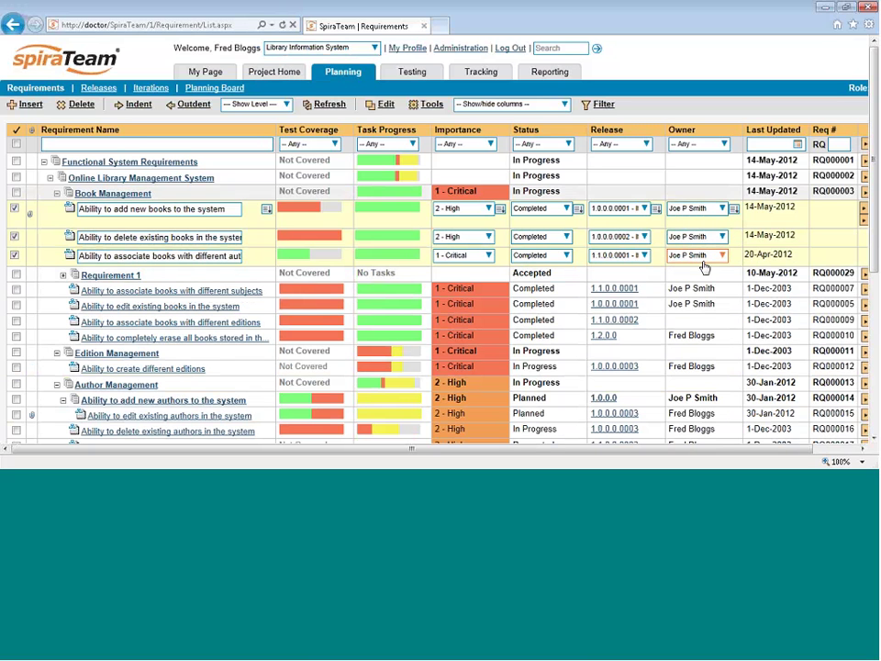
click(863, 203)
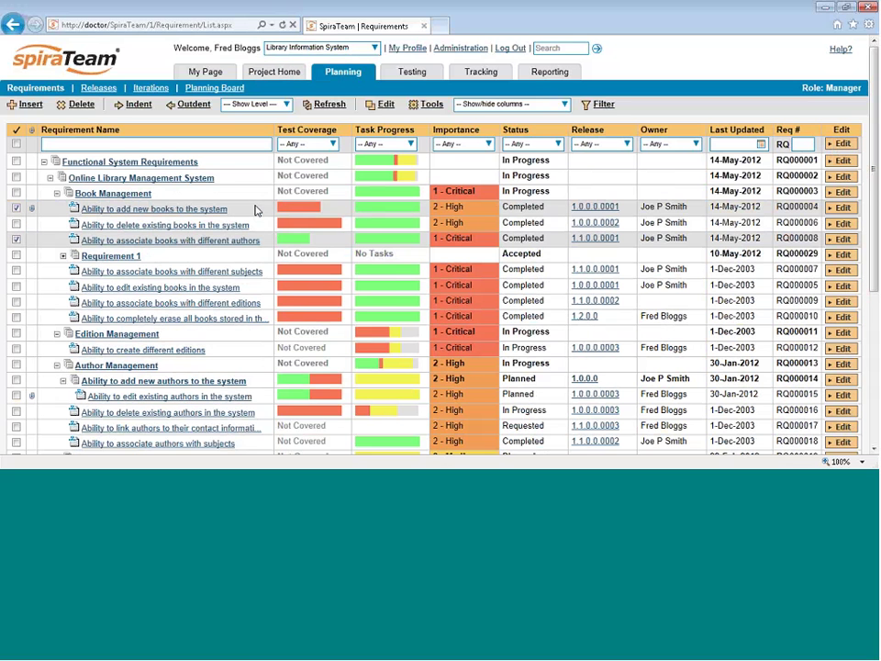
Dismiss the book requirement's context menu and expand Requirement 1 to show Child Req 2 and Child Req.
right_click(256, 210)
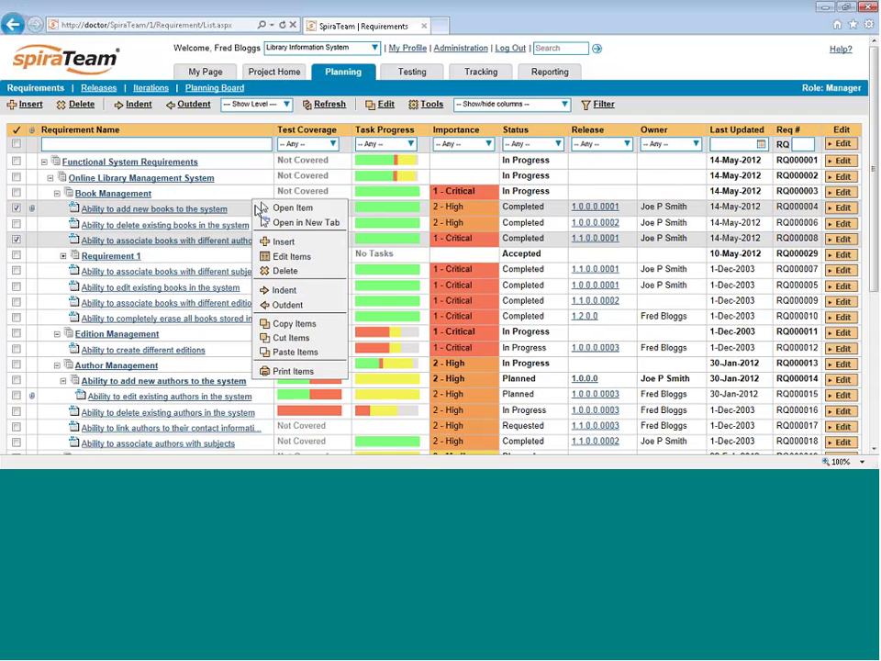
click(285, 369)
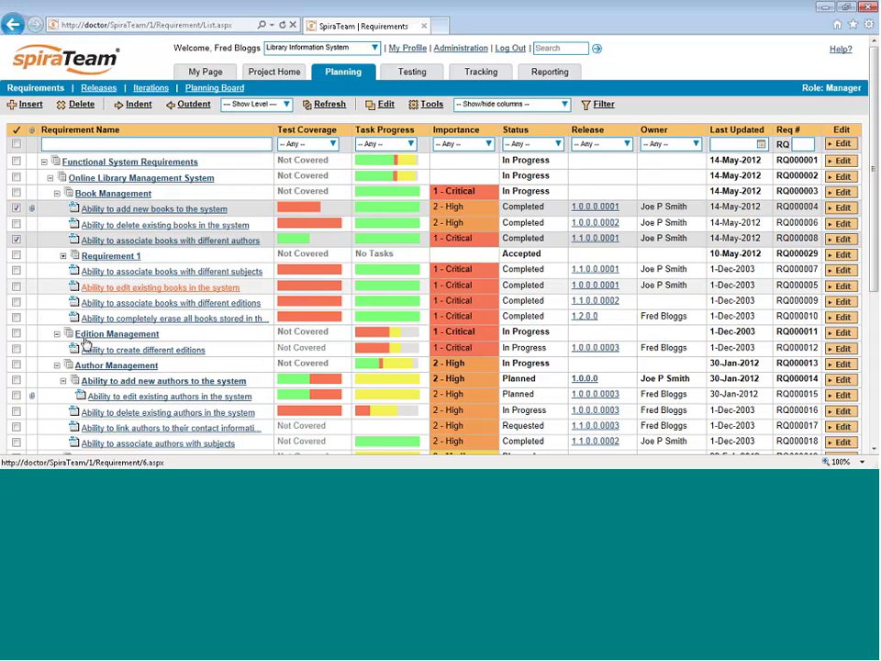
click(63, 256)
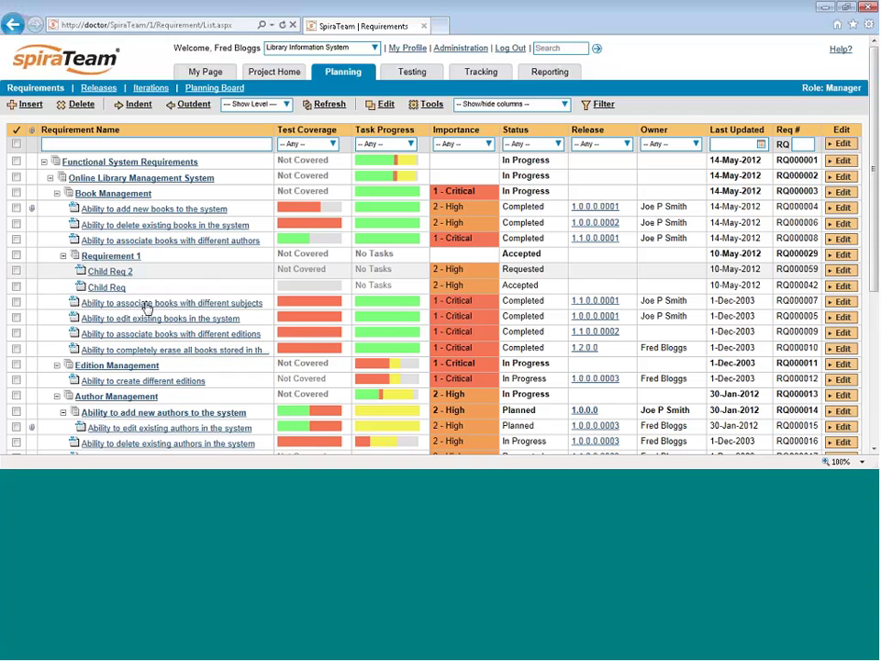
Insert a new requirement named 'Requirement 3' above Child Req, then select it.
click(16, 286)
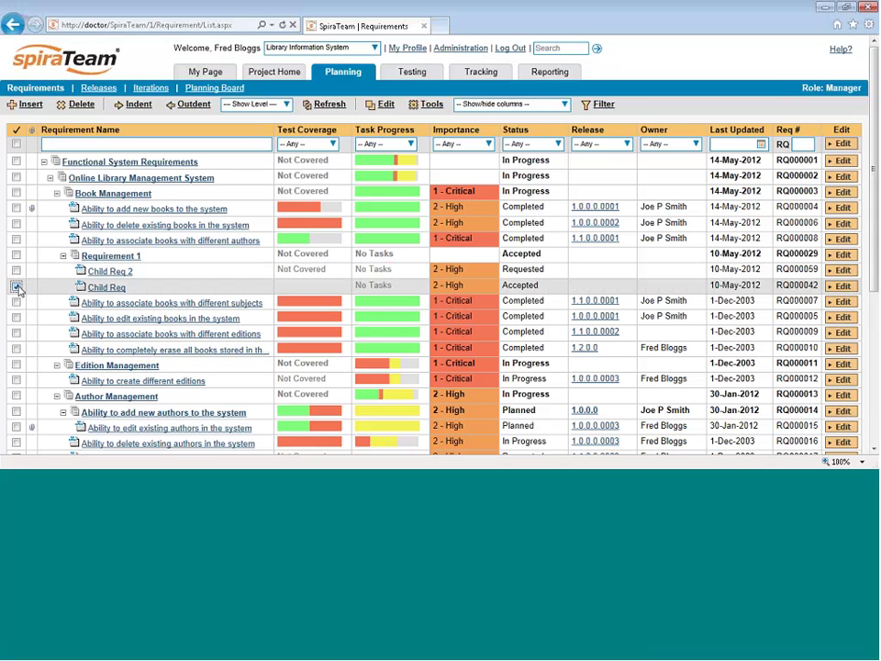
mouse_move(29, 106)
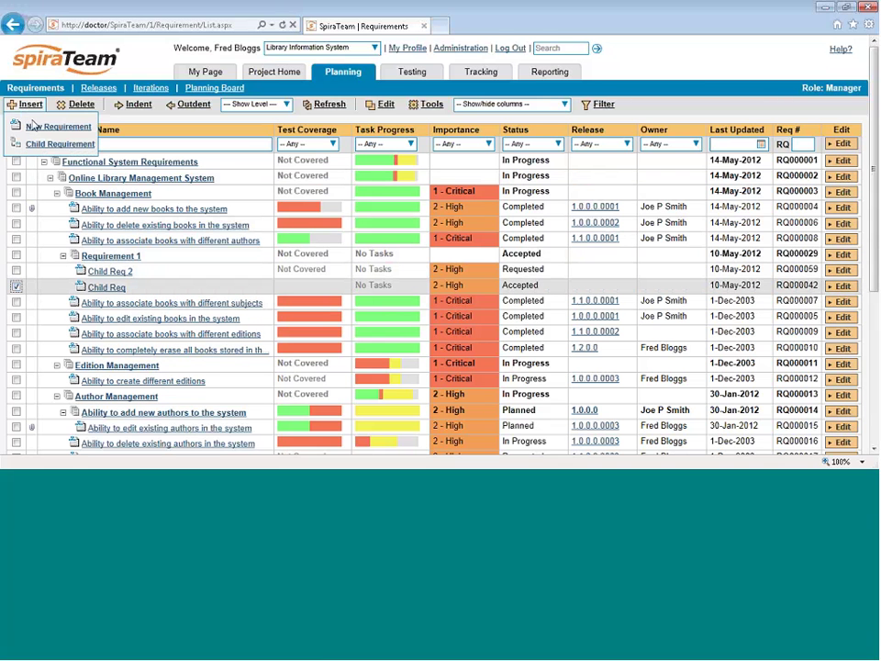
click(31, 125)
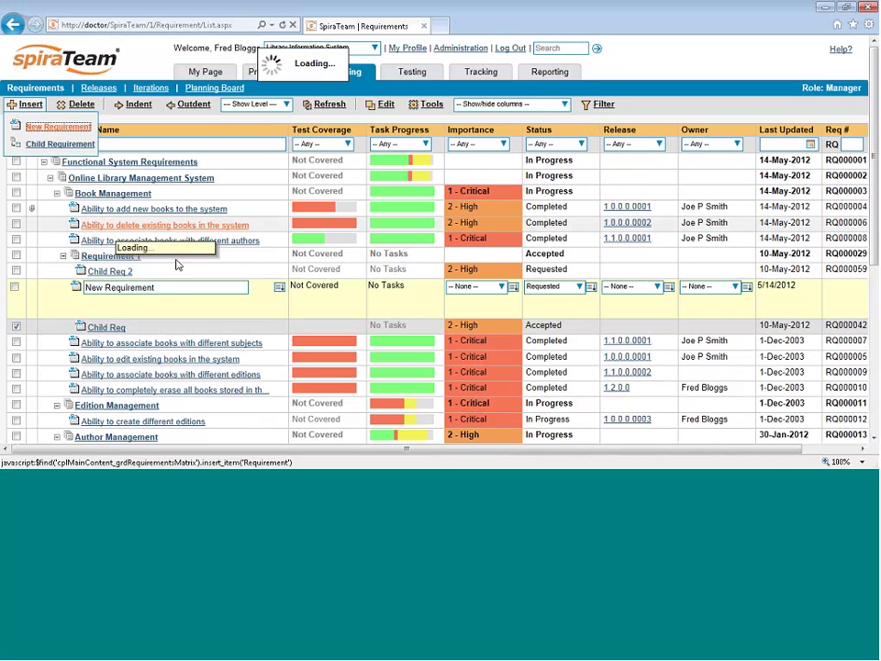
triple_click(169, 287)
text(Re)
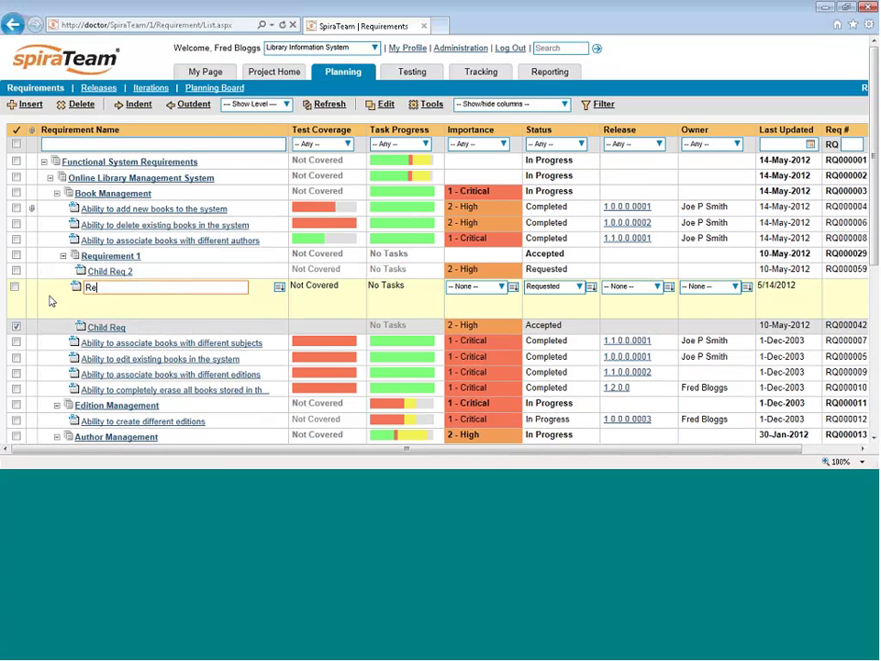
text(quirement 3)
key(Return)
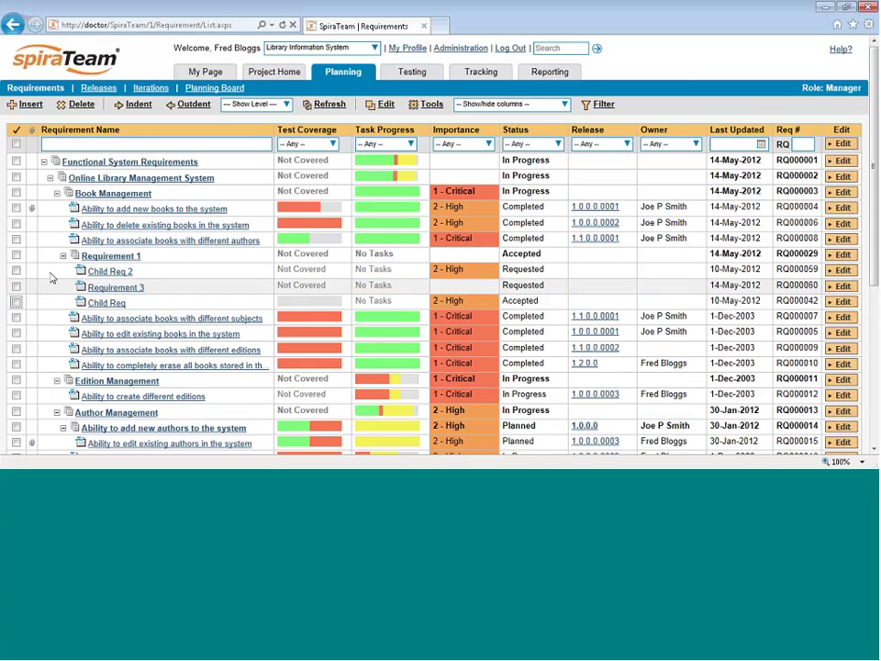
click(16, 287)
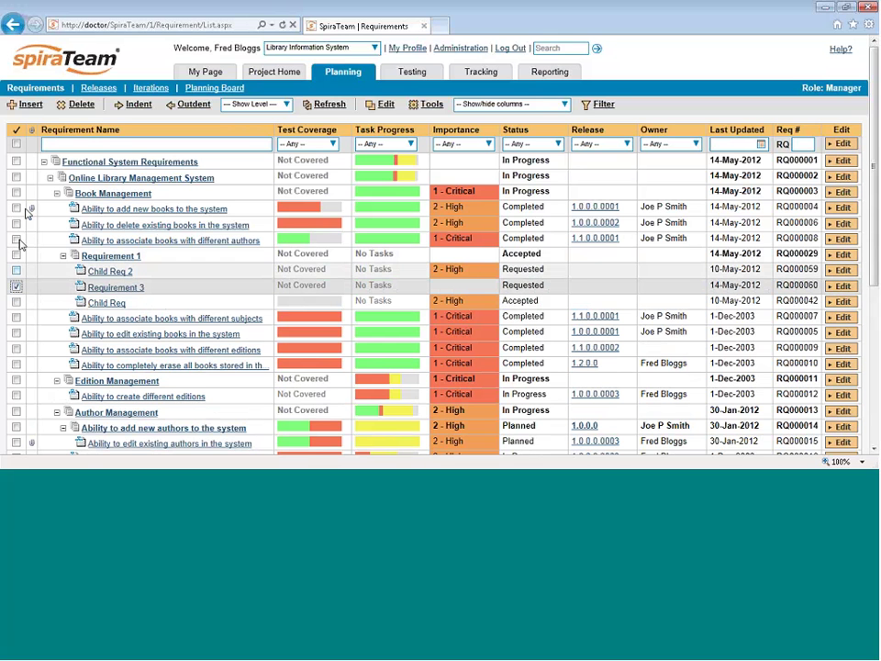
Add child requirement 'Child Req 3.1' under Requirement 3, then collapse Requirement 3.
click(26, 103)
click(55, 144)
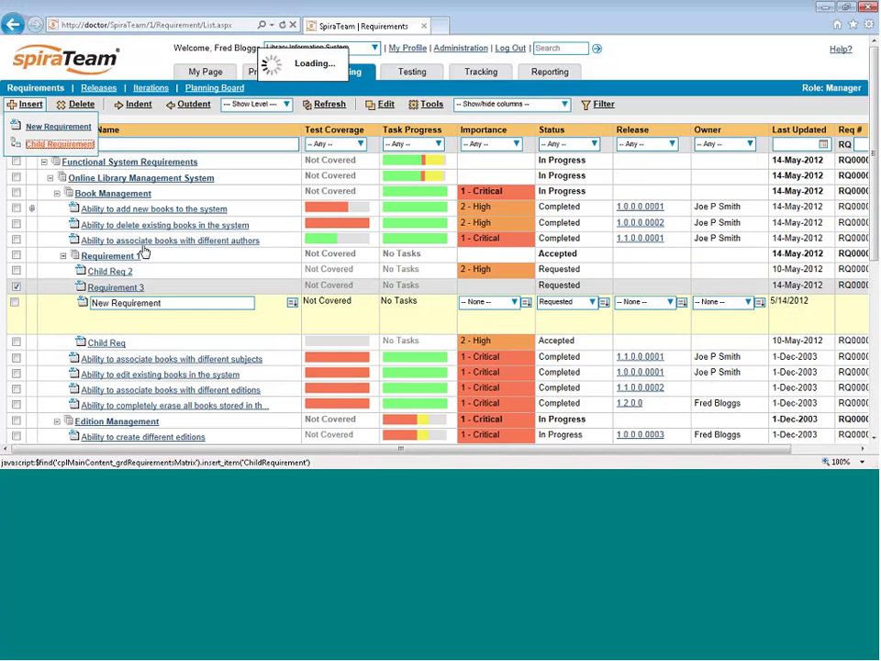
text(Ch)
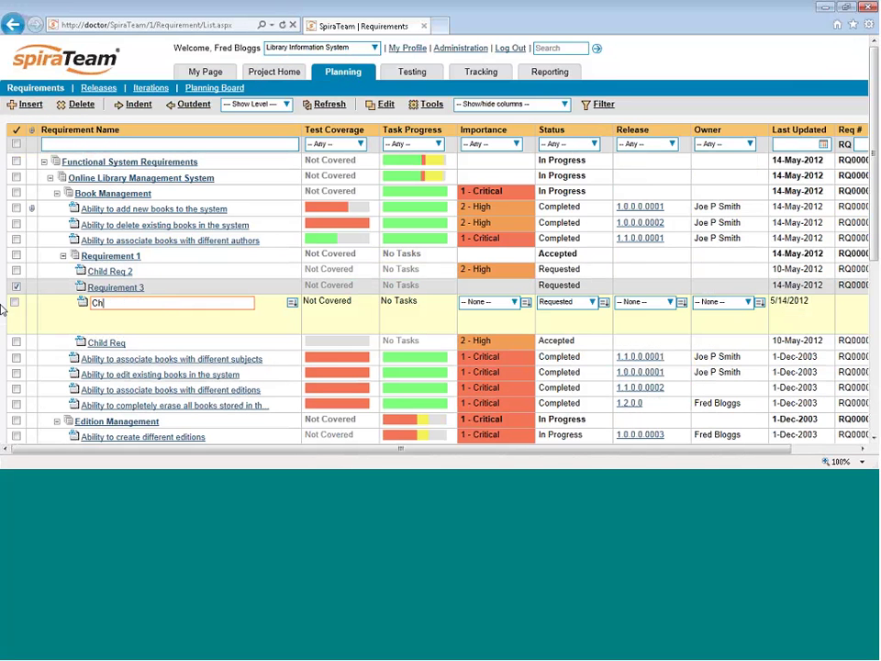
text(ild Re1q 3.1)
key(Return)
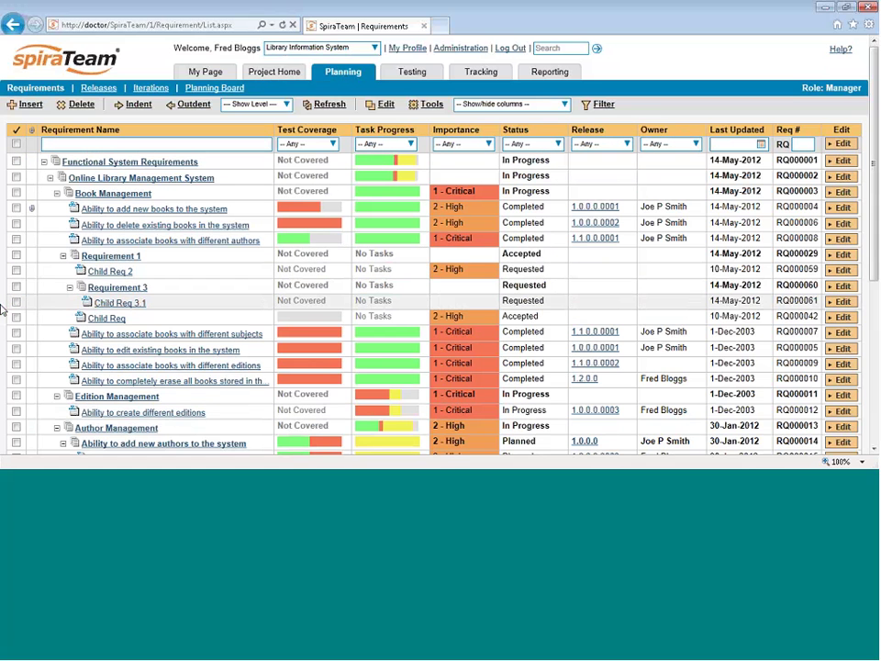
click(70, 287)
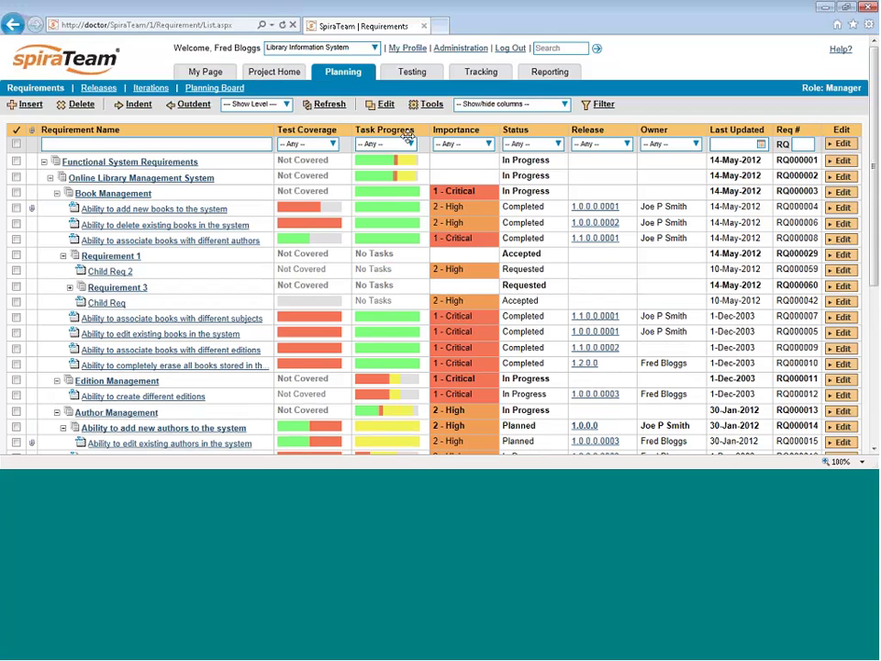
mouse_move(298, 225)
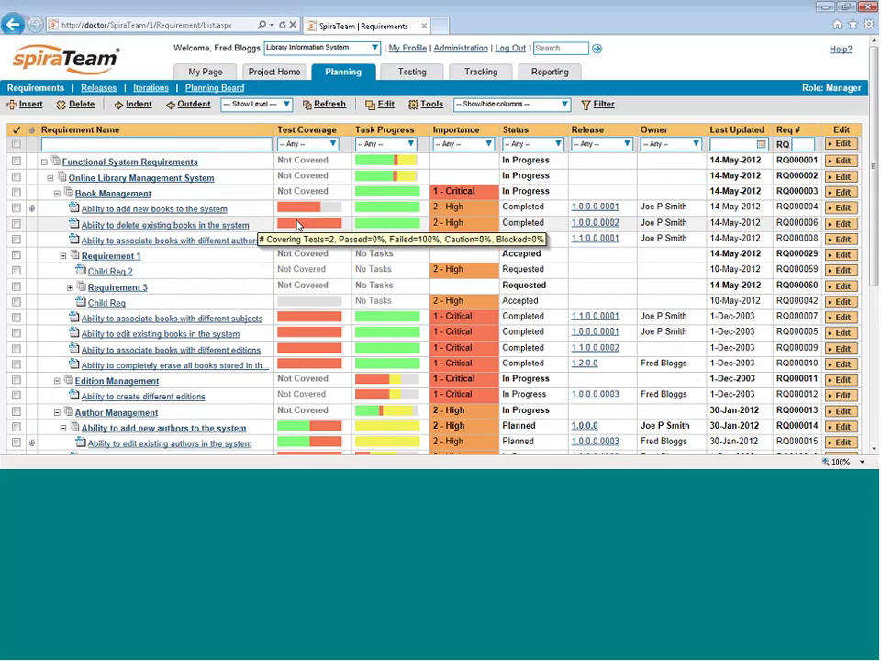
mouse_move(382, 384)
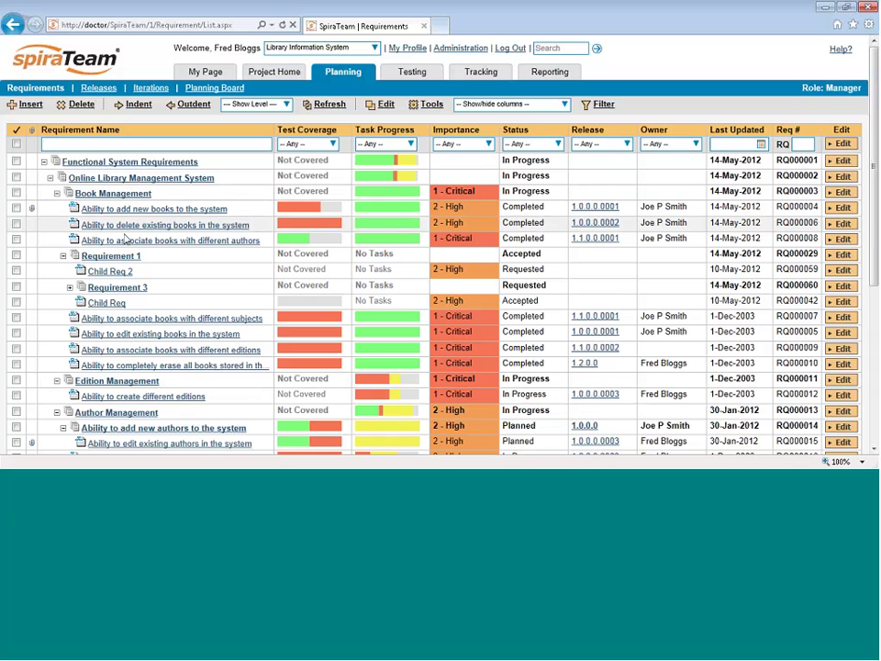
Collapse Requirement 1, select RQ000004, RQ000006 and RQ000008, and copy them with Edit > Copy Items.
click(64, 259)
mouse_move(386, 107)
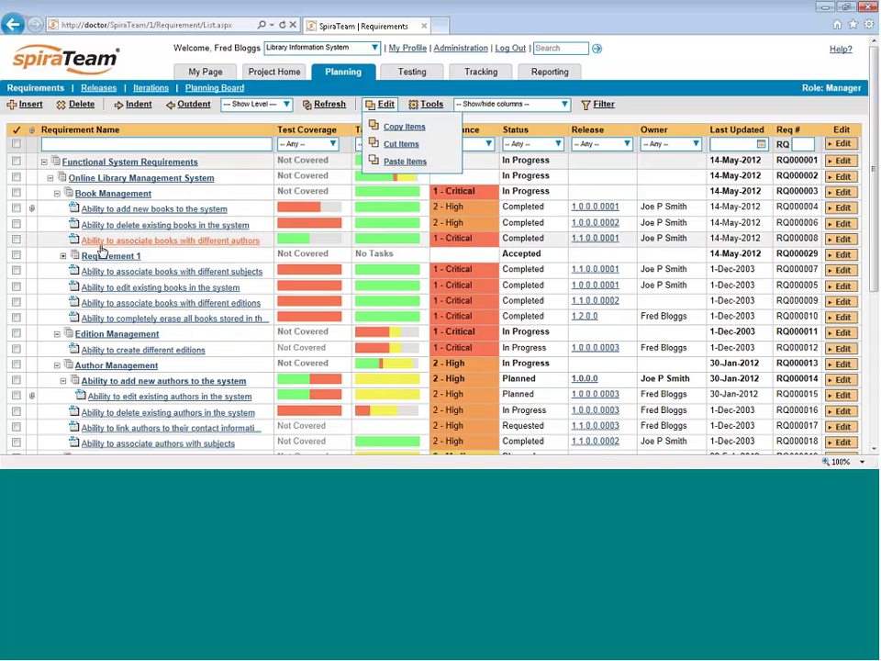
click(16, 208)
click(15, 222)
click(16, 238)
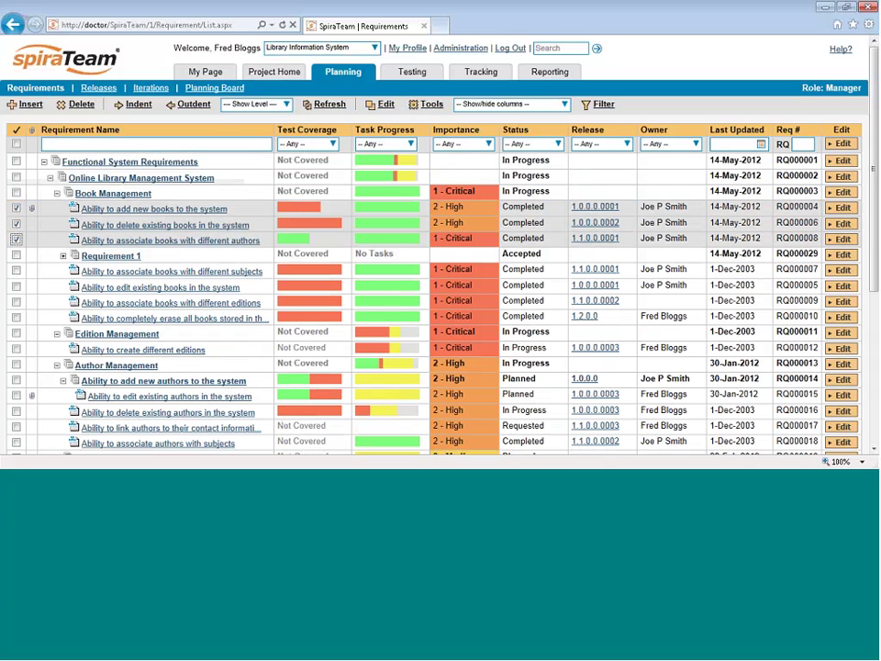
mouse_move(385, 107)
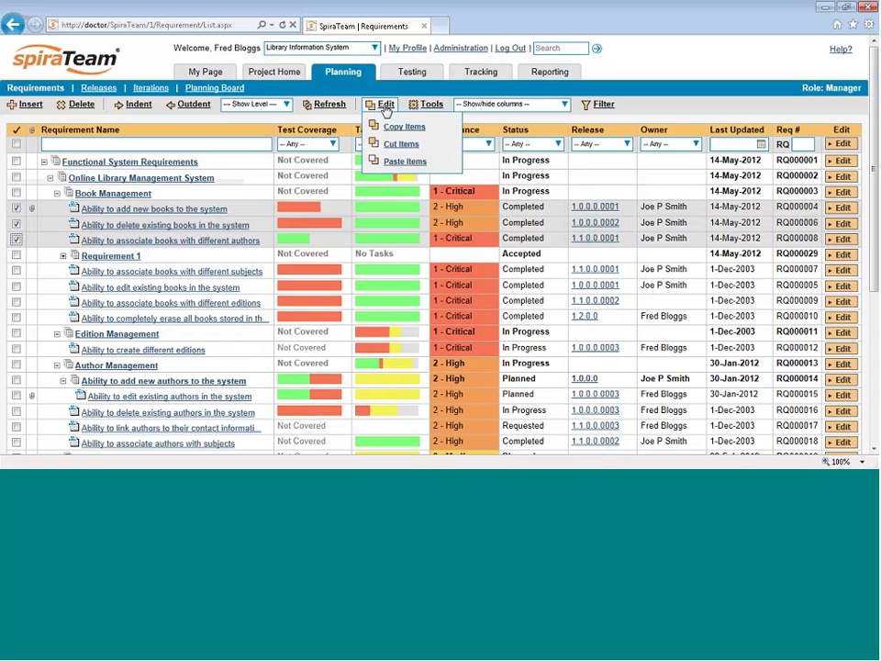
click(396, 128)
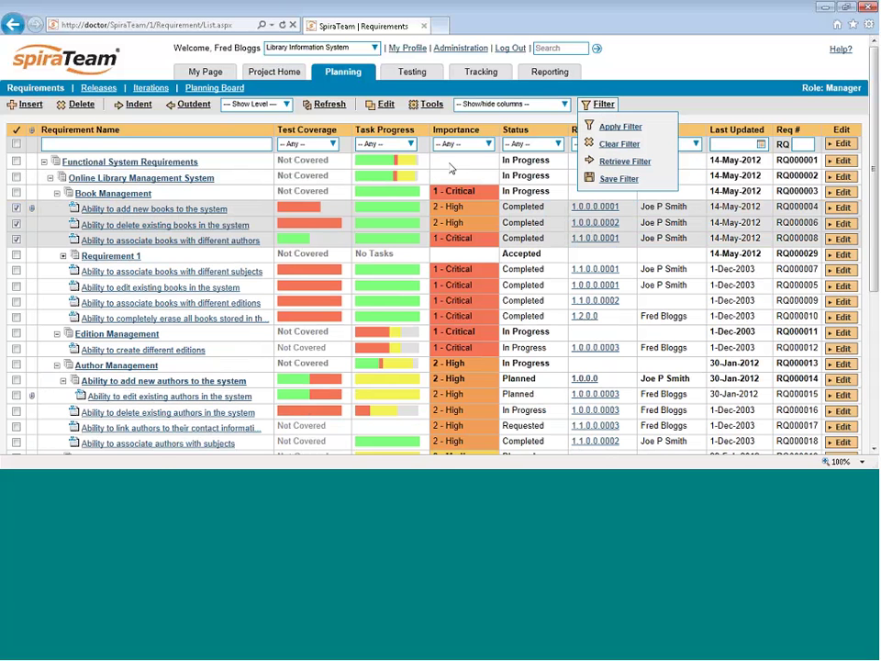
Filter the requirements list to '> 0% Failed' test coverage, then clear the filter again.
click(17, 144)
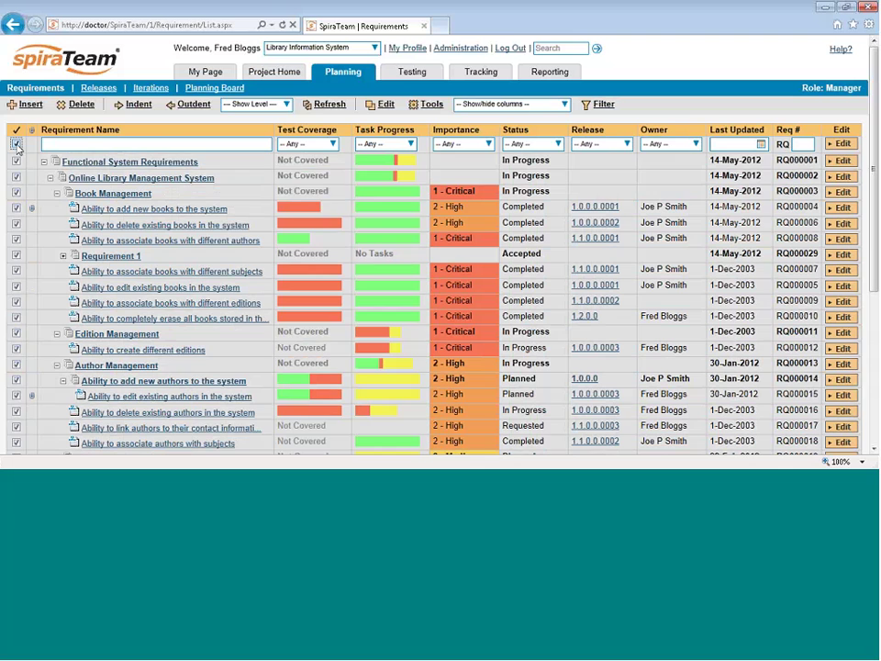
click(17, 144)
click(332, 144)
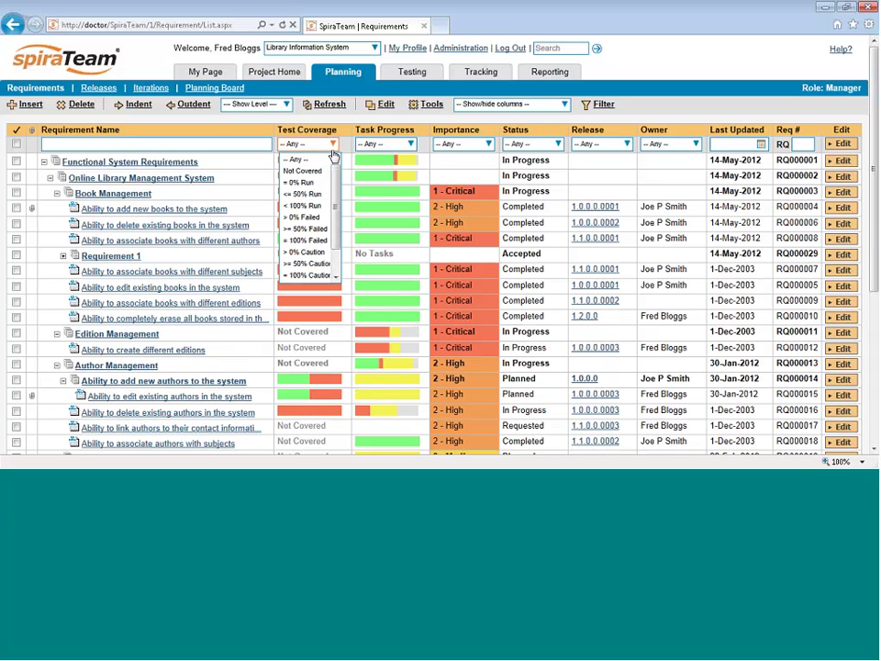
click(319, 220)
click(602, 106)
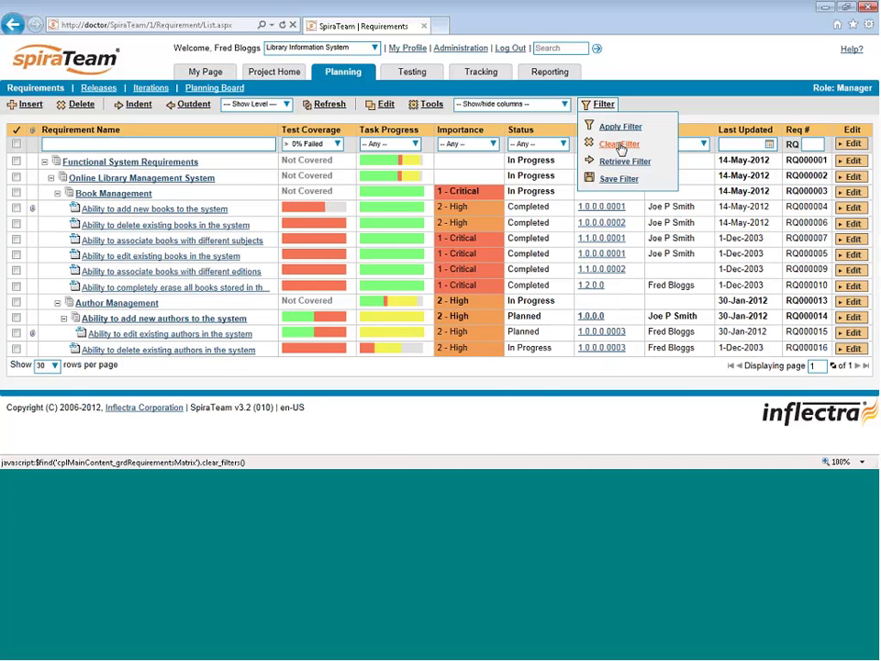
click(619, 145)
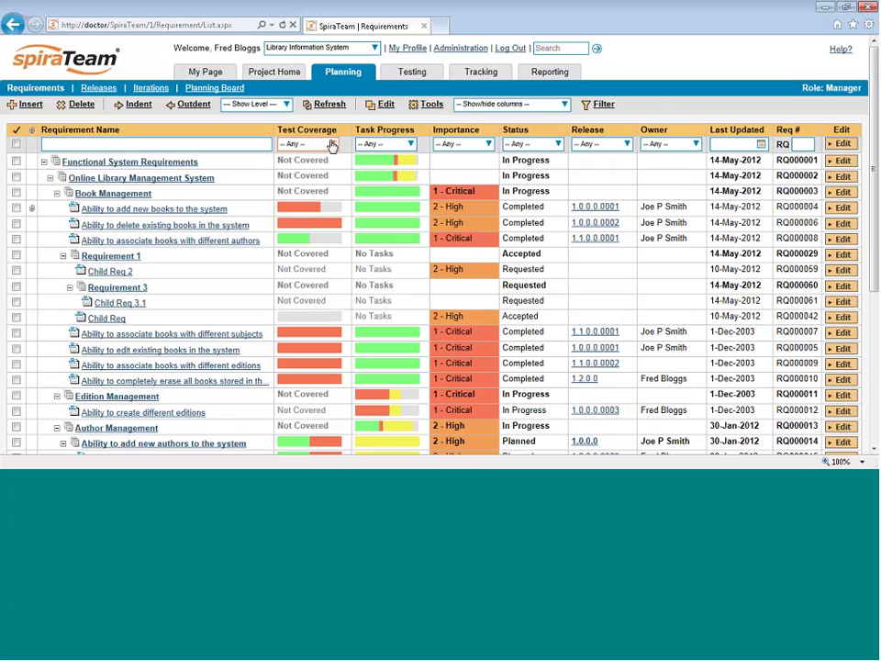
Filter the requirements to 1 - Critical importance and release 1.0.0.0.
click(489, 144)
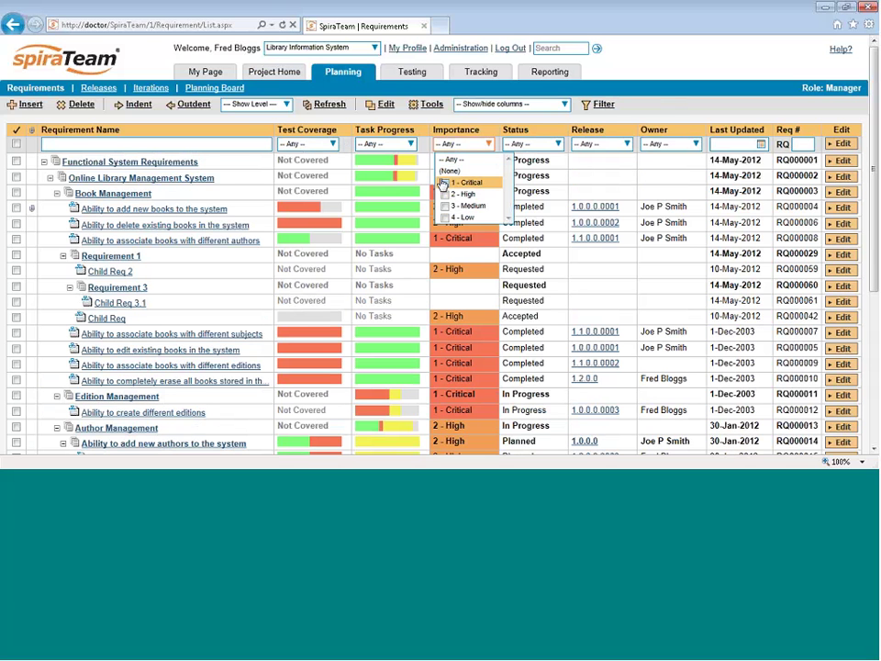
click(445, 183)
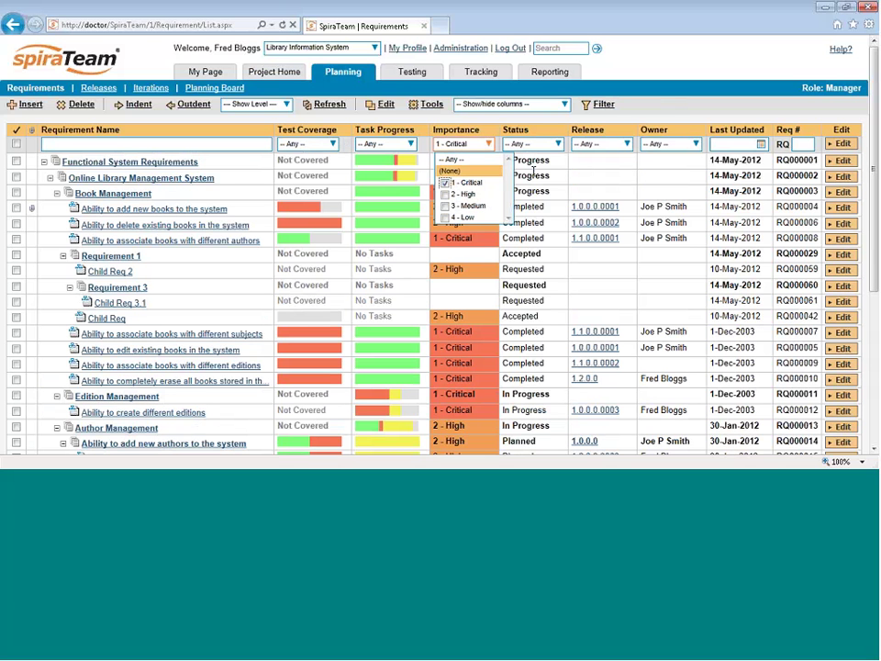
click(628, 145)
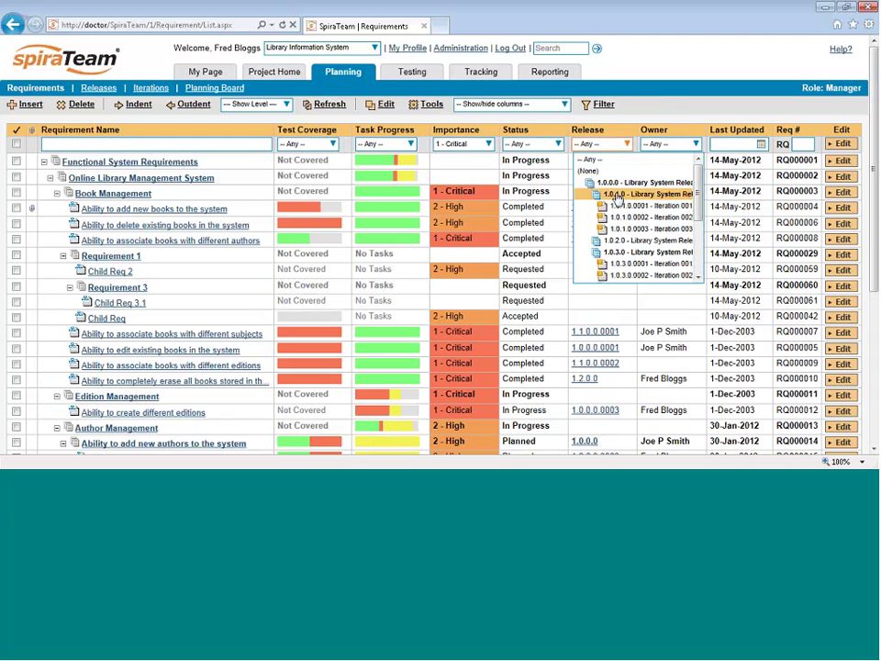
click(613, 184)
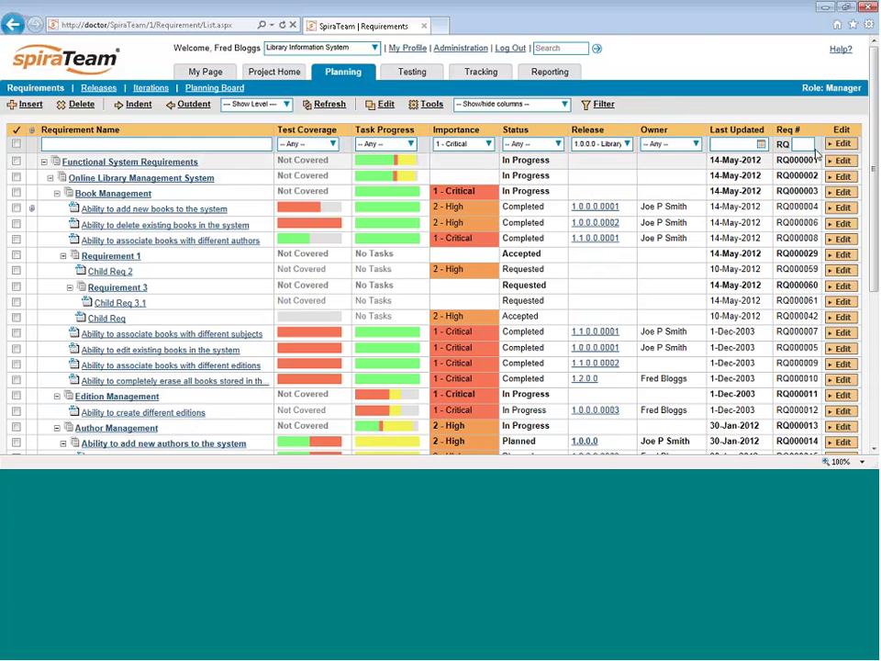
click(603, 105)
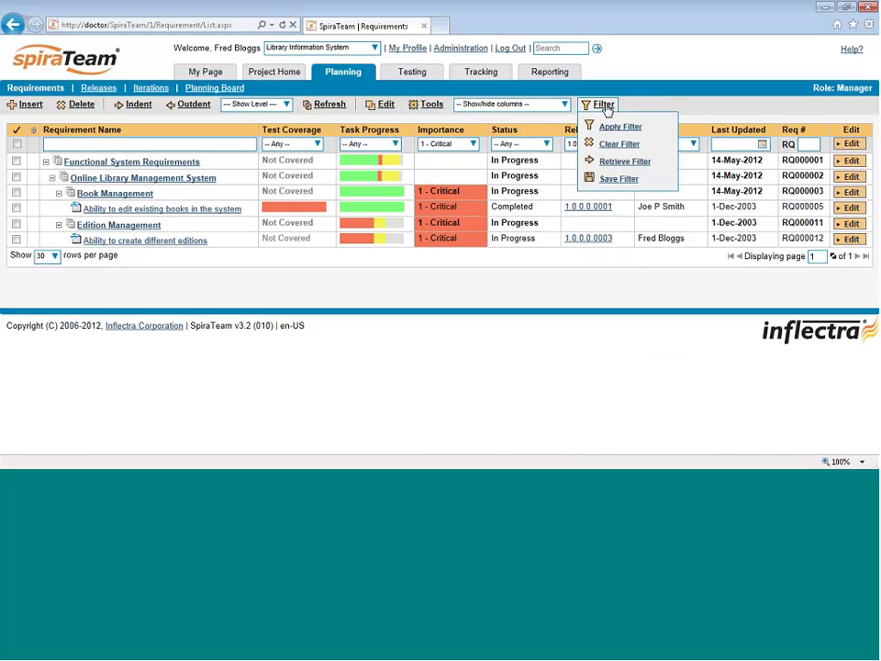
Save the current filter under the name 'Critical v1.0 Requirements'.
click(617, 180)
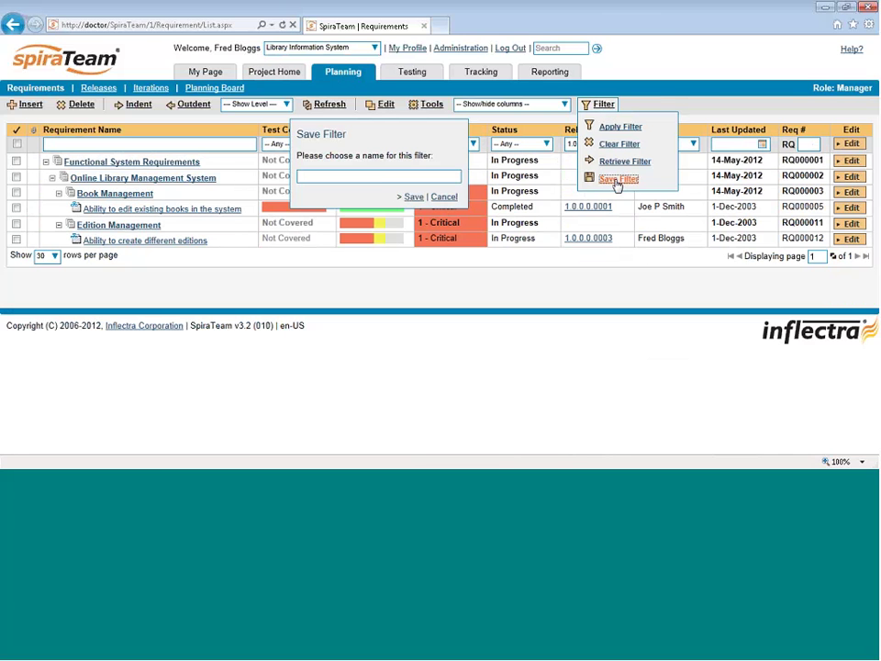
click(388, 175)
text(Cri)
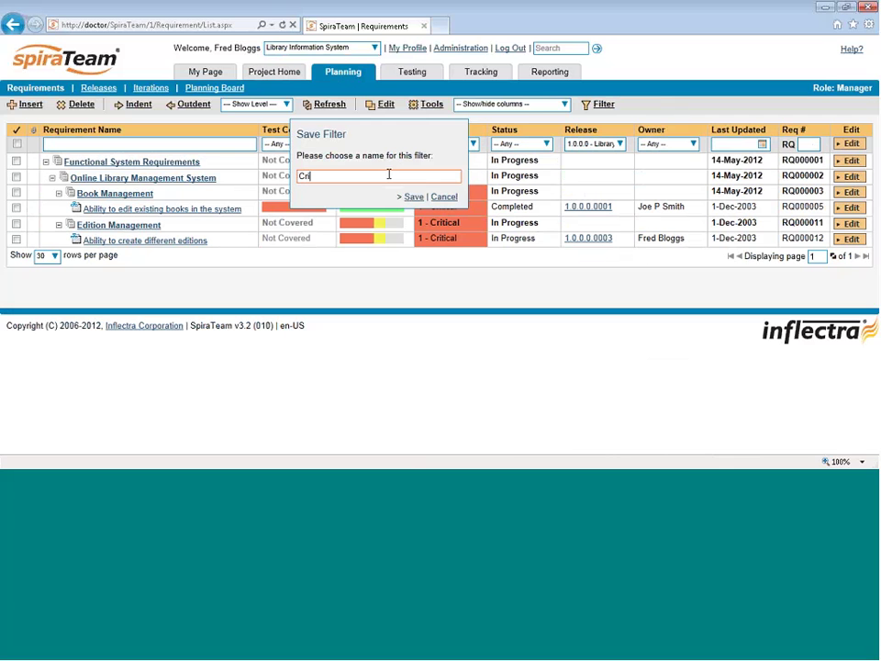
text(tical v1.0 Requirements)
click(413, 196)
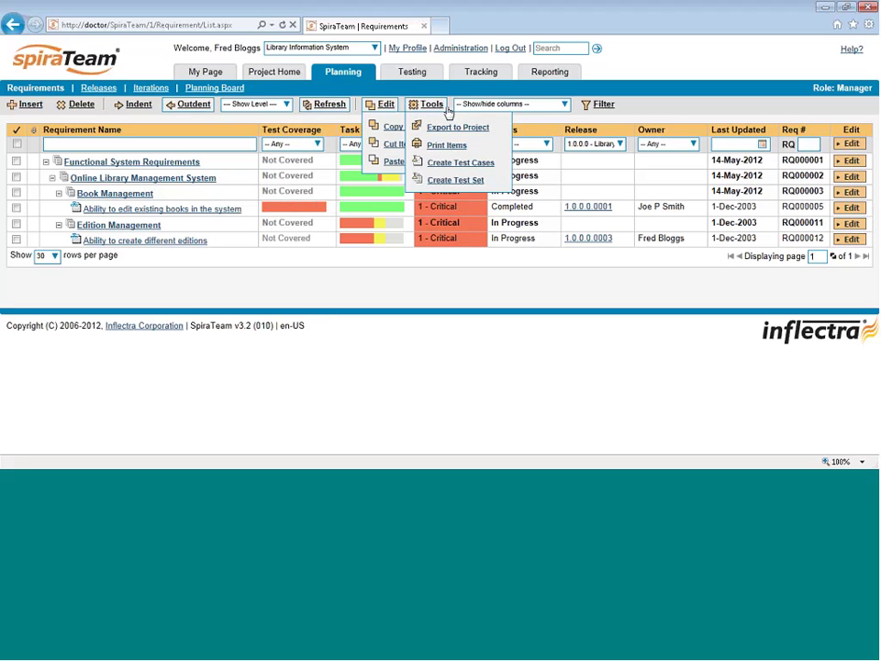
Clear the filter, retrieve and apply the saved 'Critical v1.0 Requirements' filter, then clear it again.
click(613, 144)
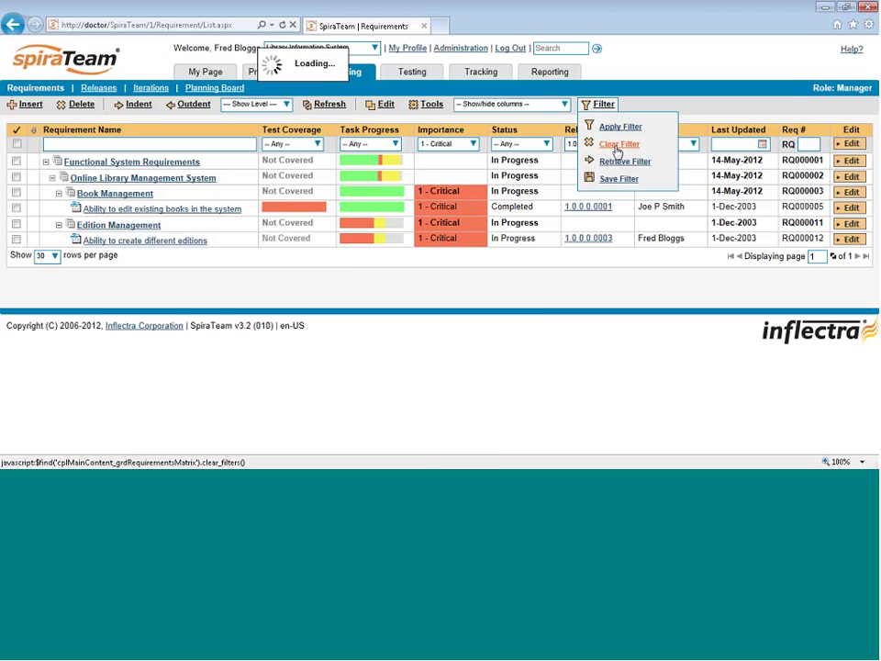
mouse_move(601, 105)
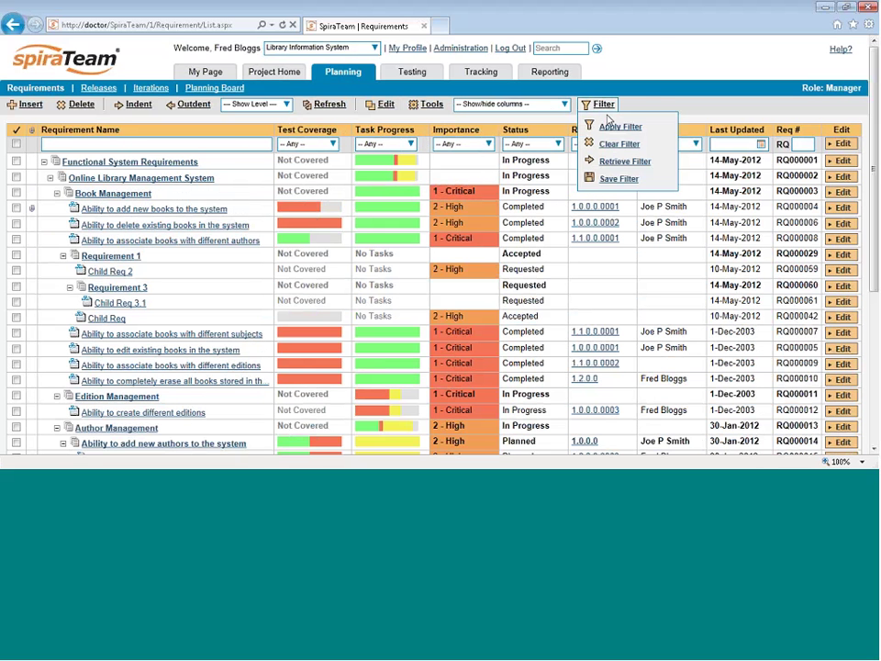
click(621, 162)
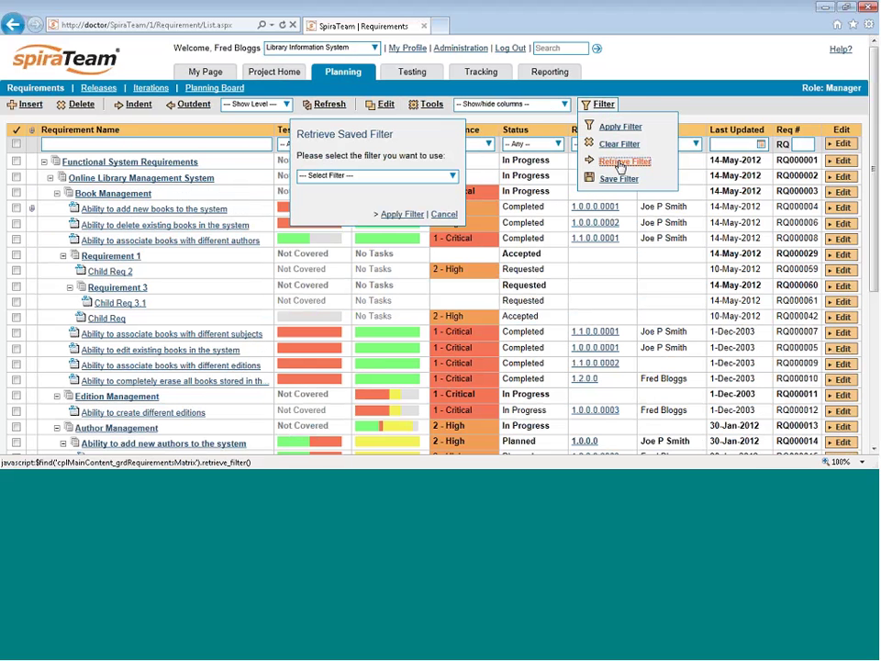
click(450, 174)
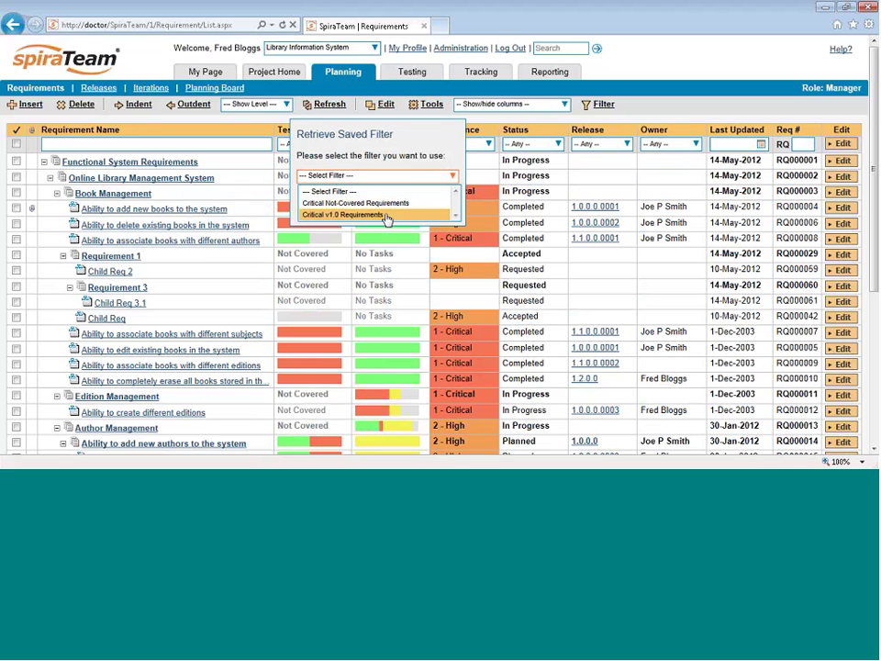
click(386, 215)
click(404, 215)
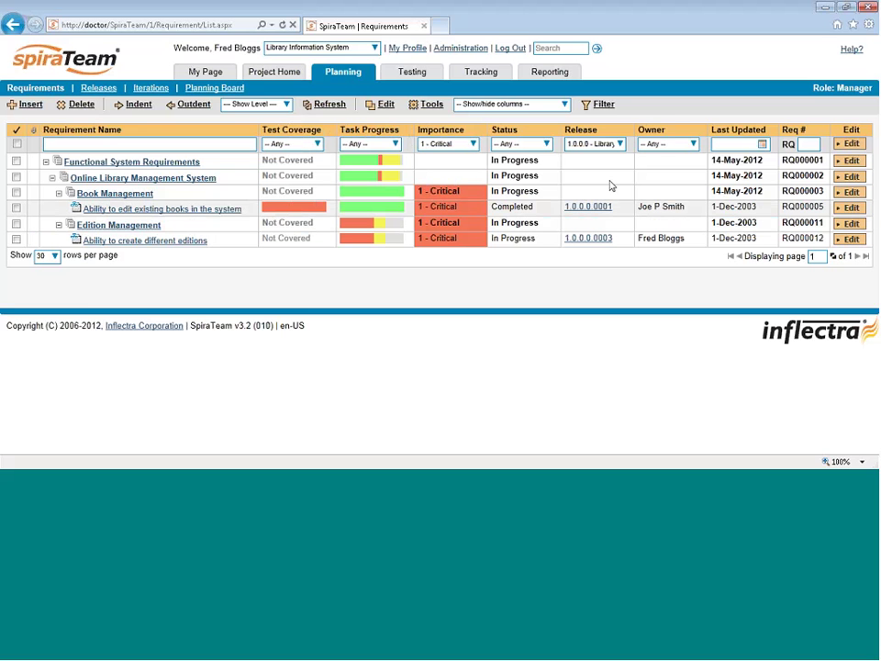
mouse_move(597, 103)
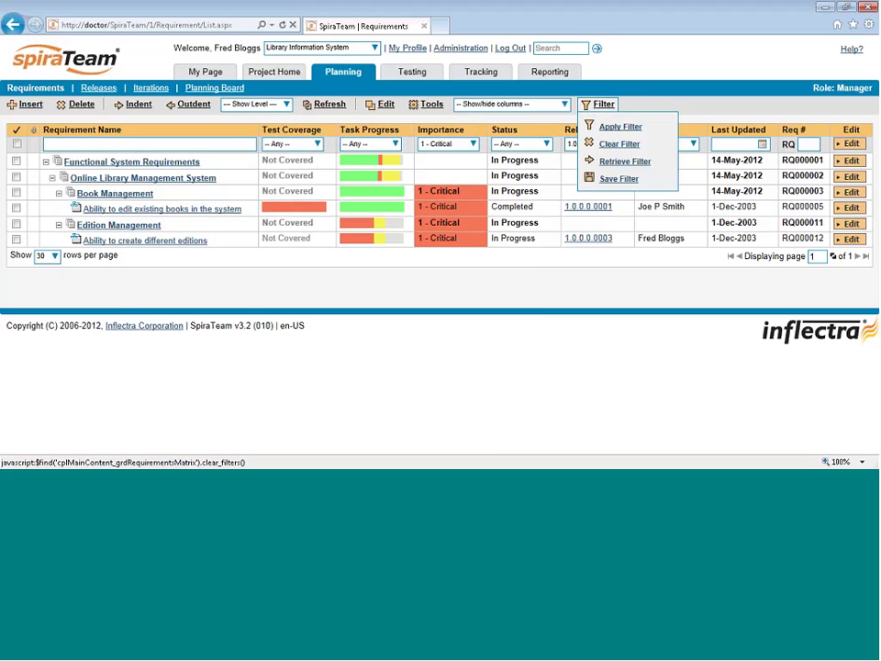
click(619, 143)
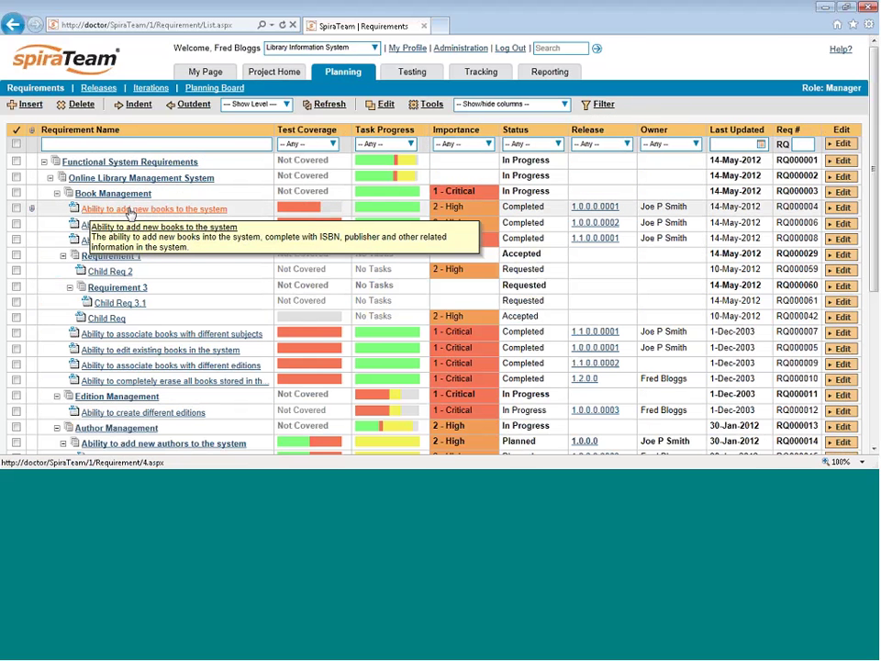
Open requirement RQ000004 'Ability to add new books to the system' and review its name and description.
click(132, 210)
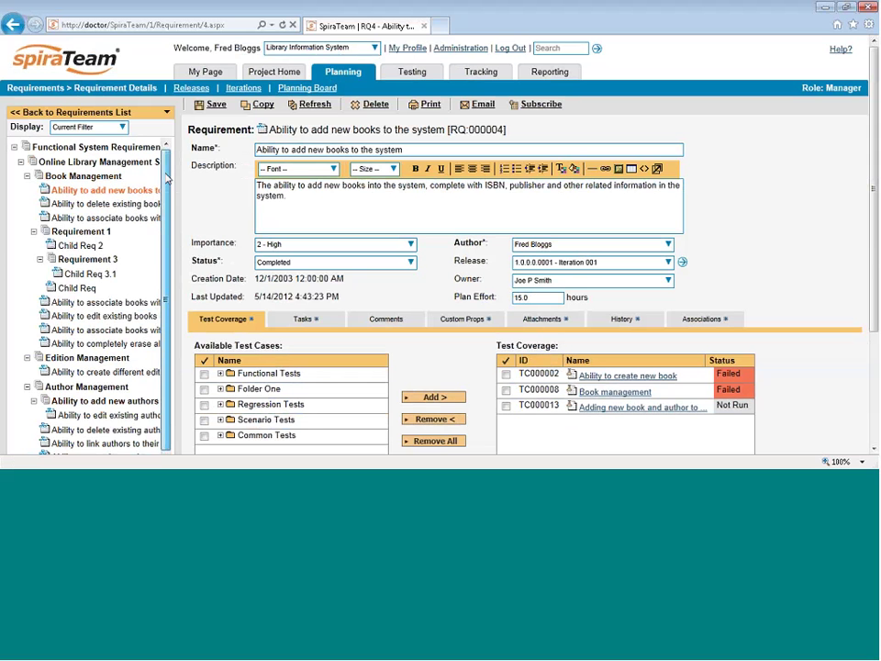
scroll(166, 162, down, 1)
scroll(166, 162, up, 1)
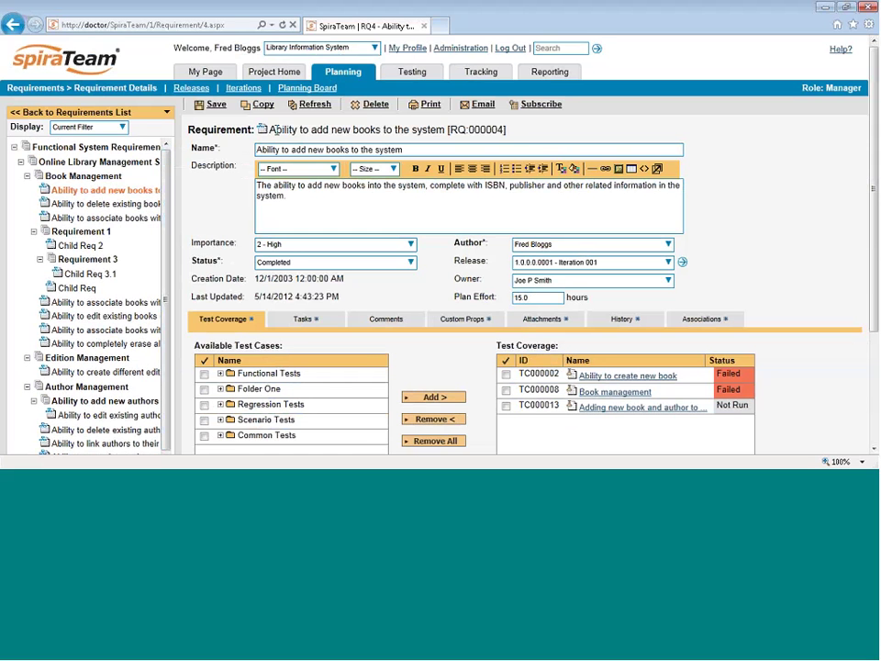
triple_click(468, 149)
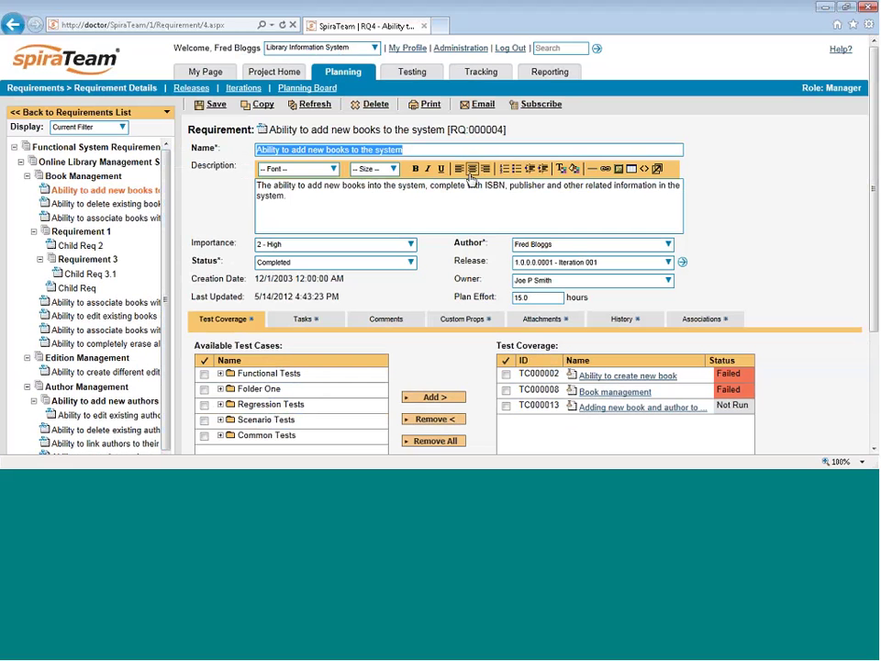
triple_click(332, 199)
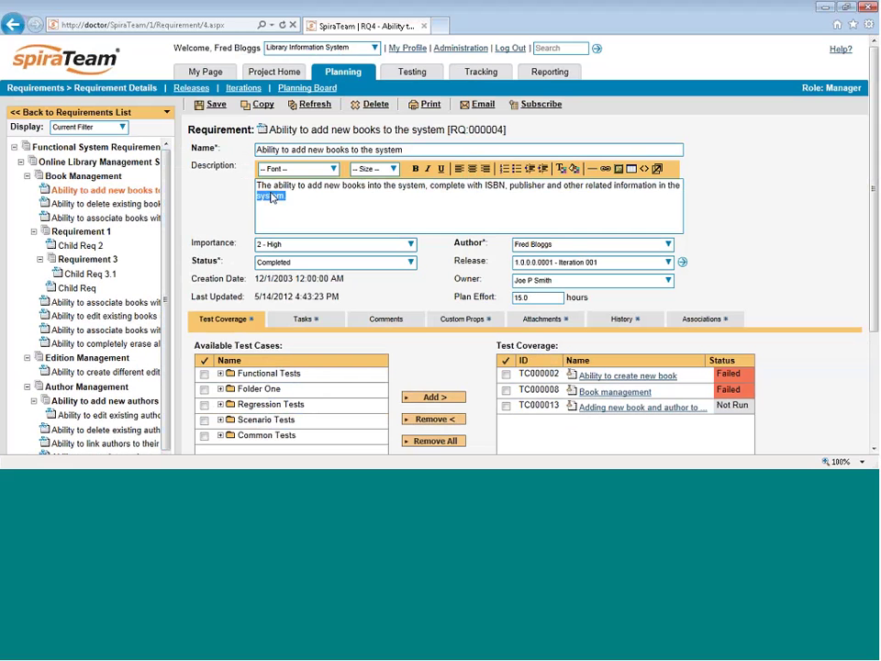
click(334, 194)
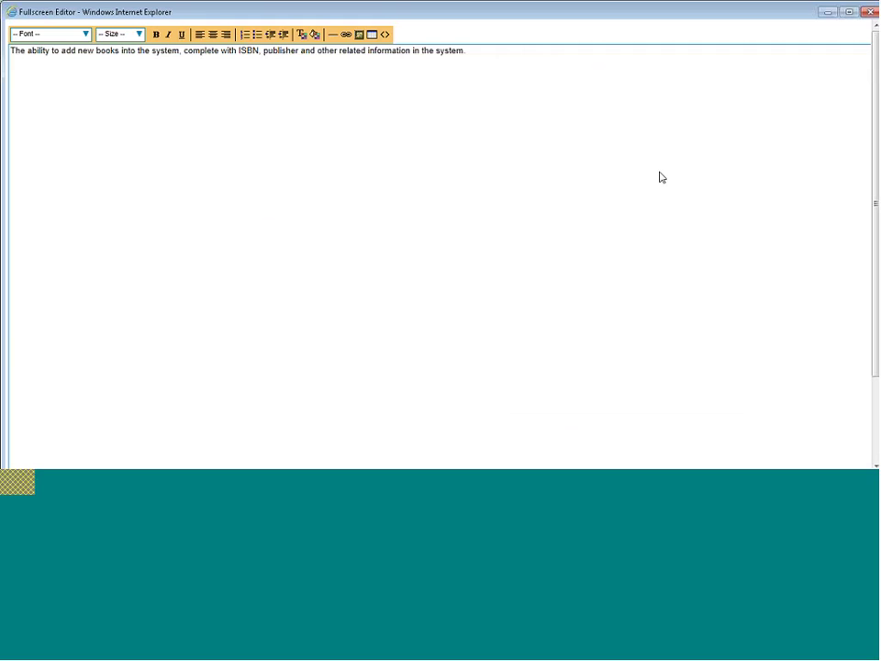
click(870, 11)
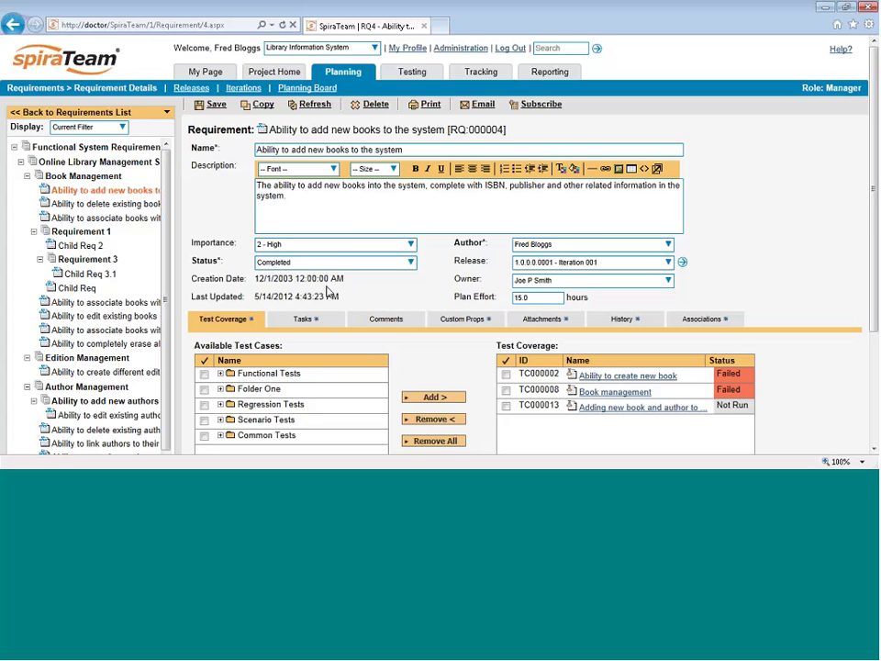
Expand Folder One under Available Test Cases to list Test Case 1 and Test Case 2.
scroll(367, 307, down, 3)
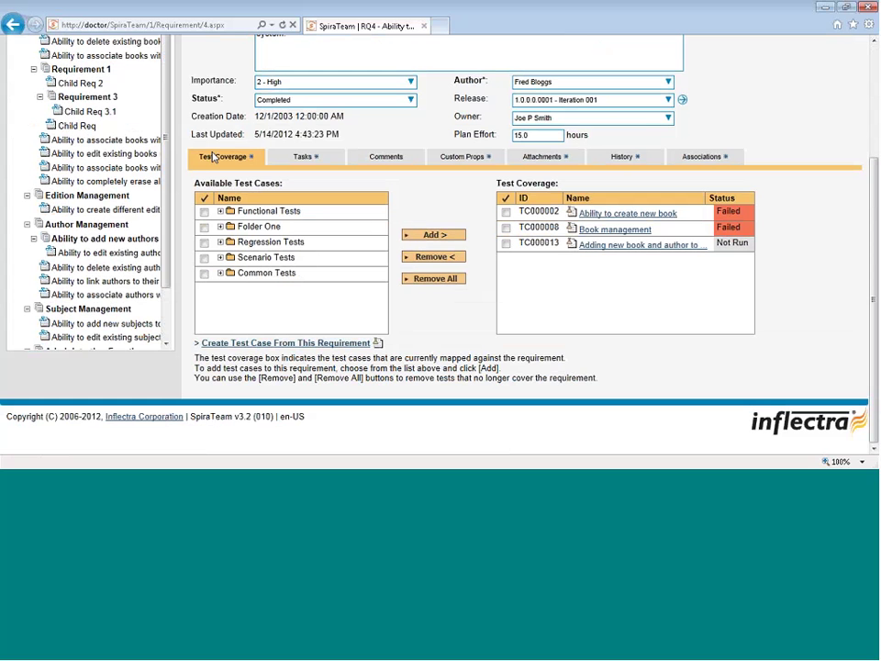
click(221, 226)
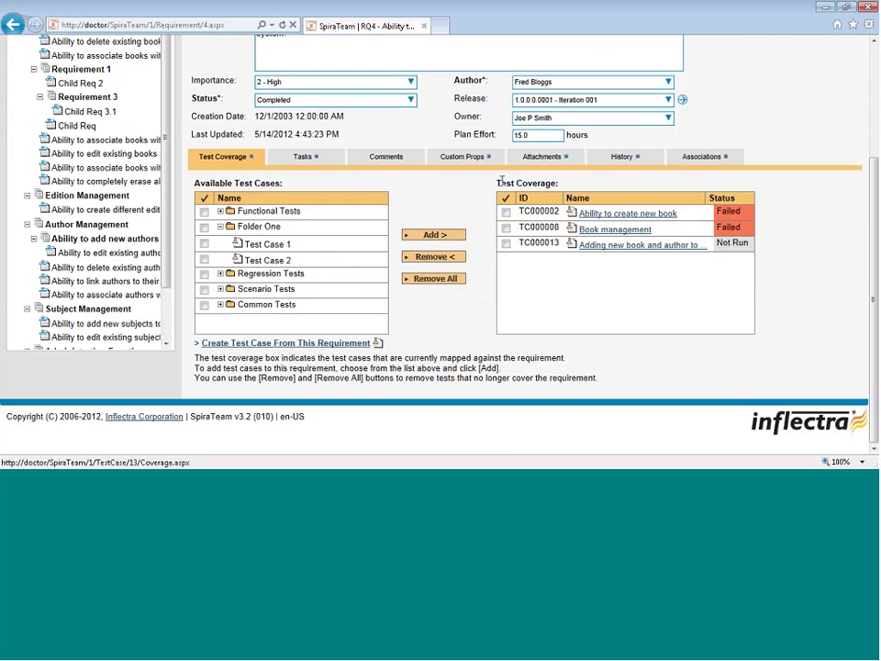
drag(497, 183, 605, 188)
click(605, 188)
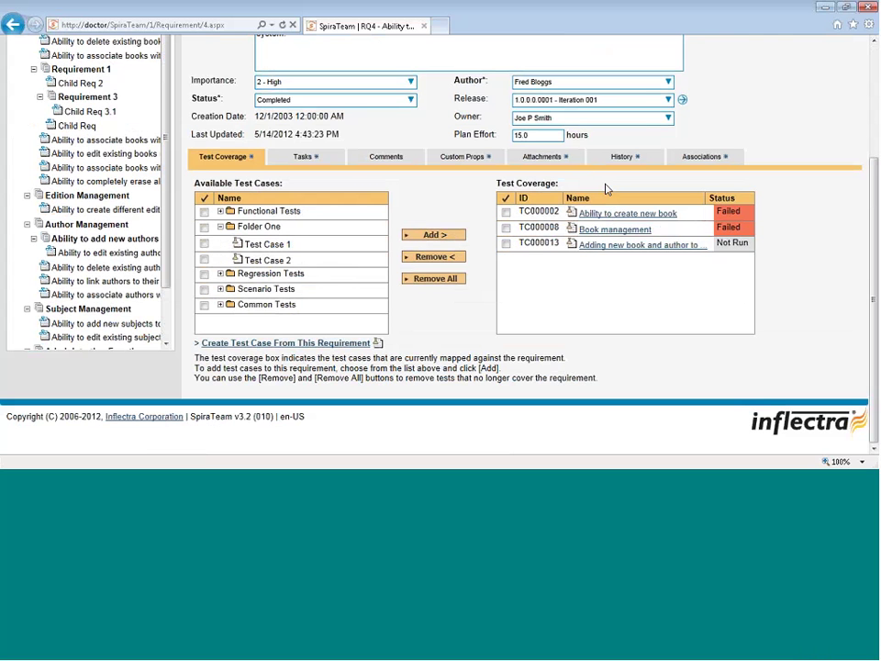
click(313, 345)
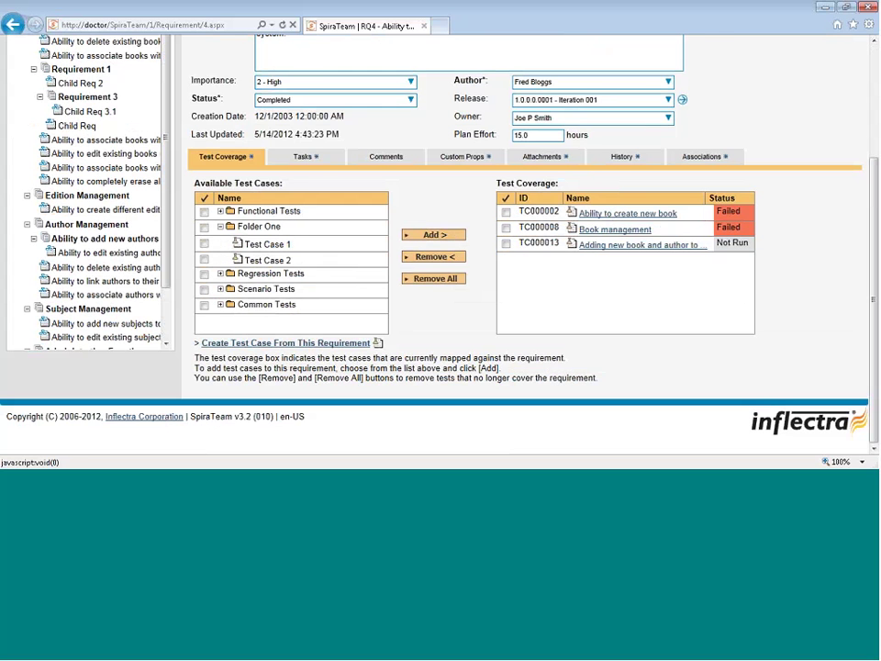
Show RQ000004's Tasks tab listing its three Completed tasks totalling 16.0 estimated hours.
click(319, 157)
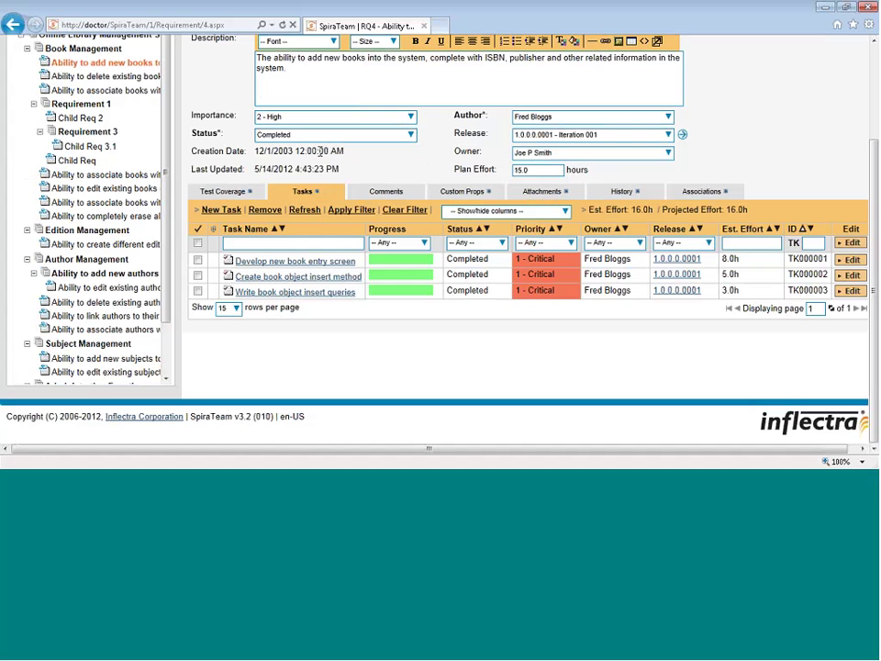
scroll(326, 156, up, 2)
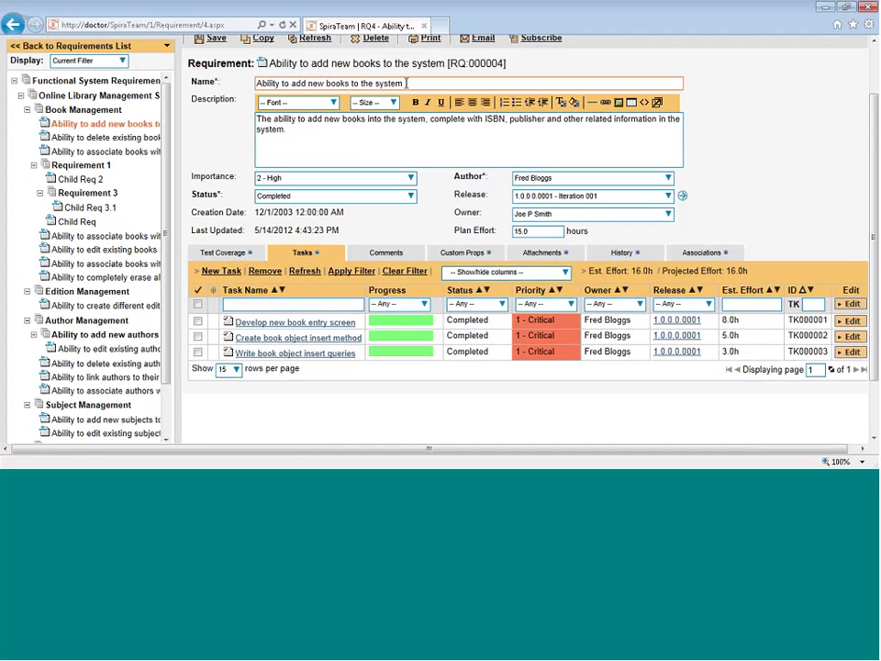
drag(406, 82, 248, 82)
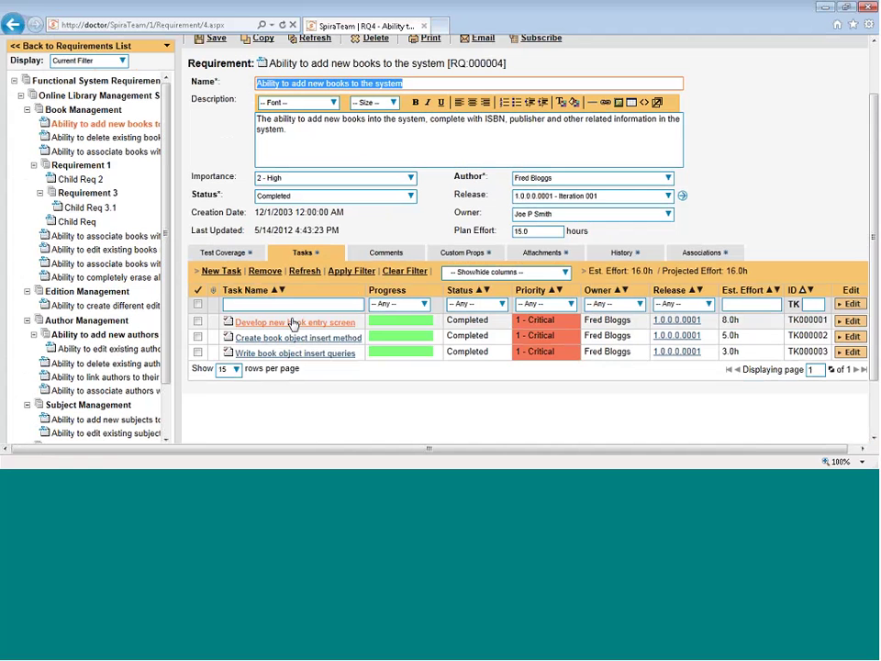
mouse_move(321, 356)
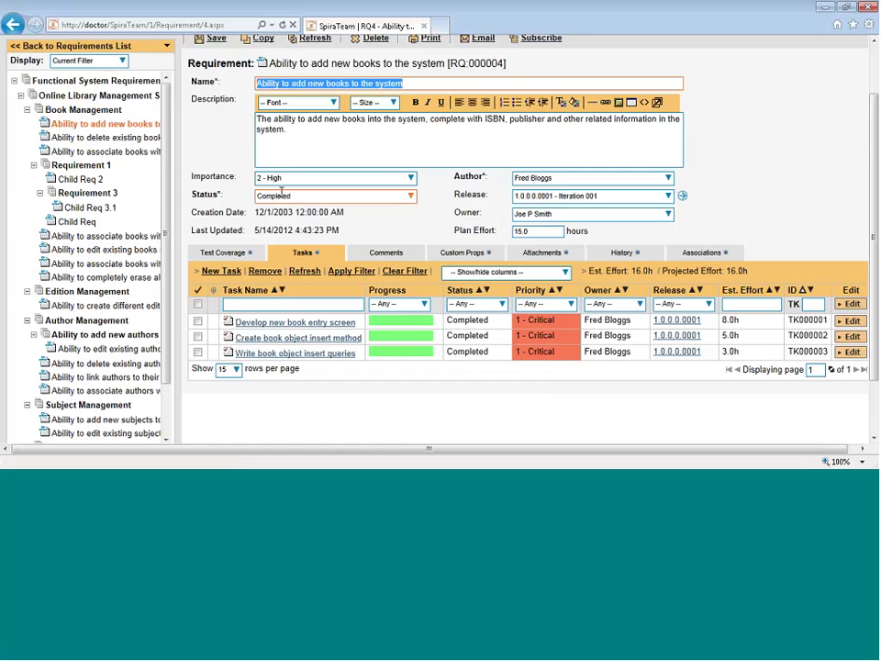
Add the comment 'This requirement needs some additional definition.' to RQ000004 and save the requirement.
click(397, 252)
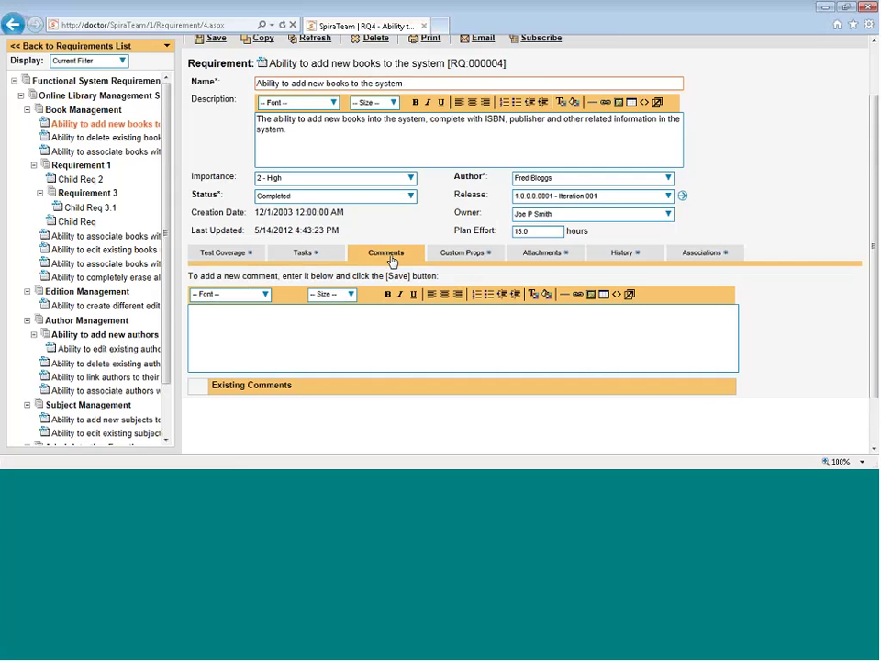
click(375, 337)
text(This requ)
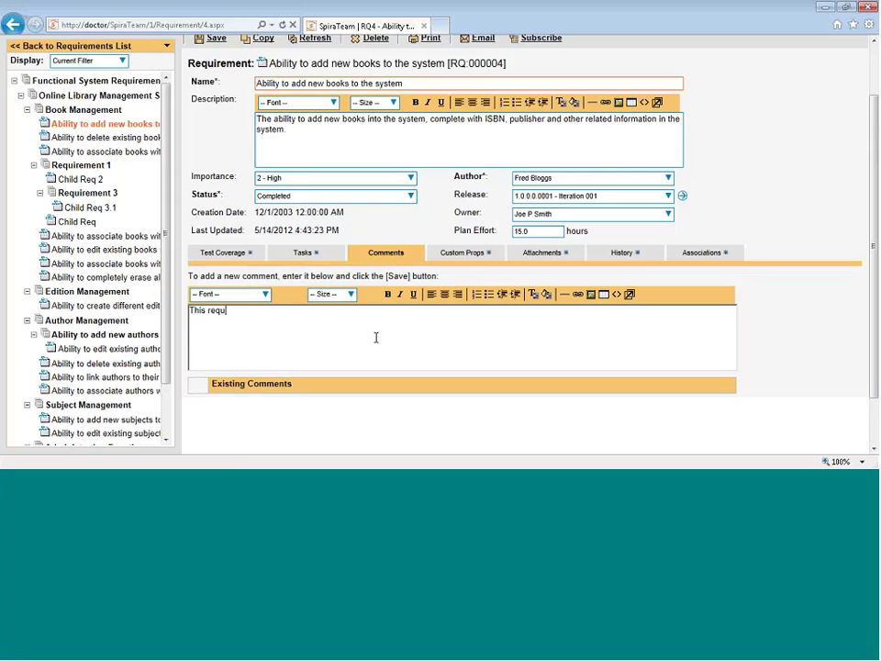
text(irement needs some additional defintion)
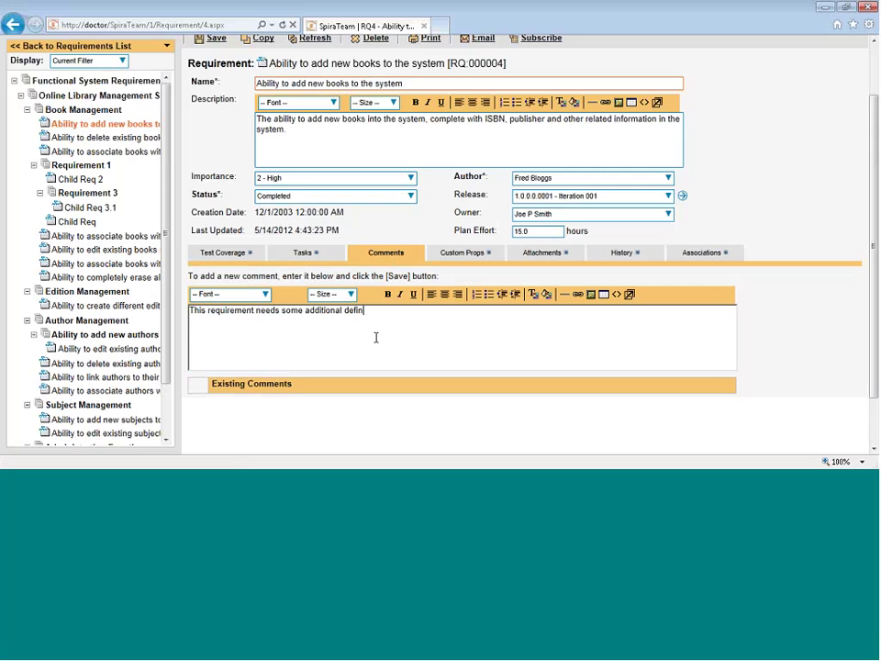
key(BackSpace)
text(.)
key(Left)
key(Left)
key(Left)
key(Left)
text(i)
click(218, 40)
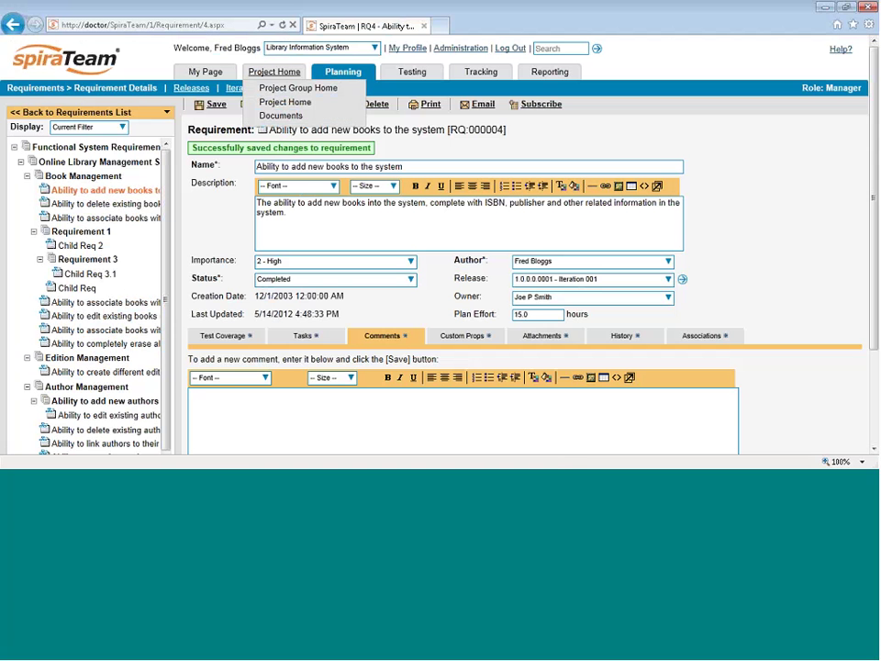
scroll(440, 275, down, 3)
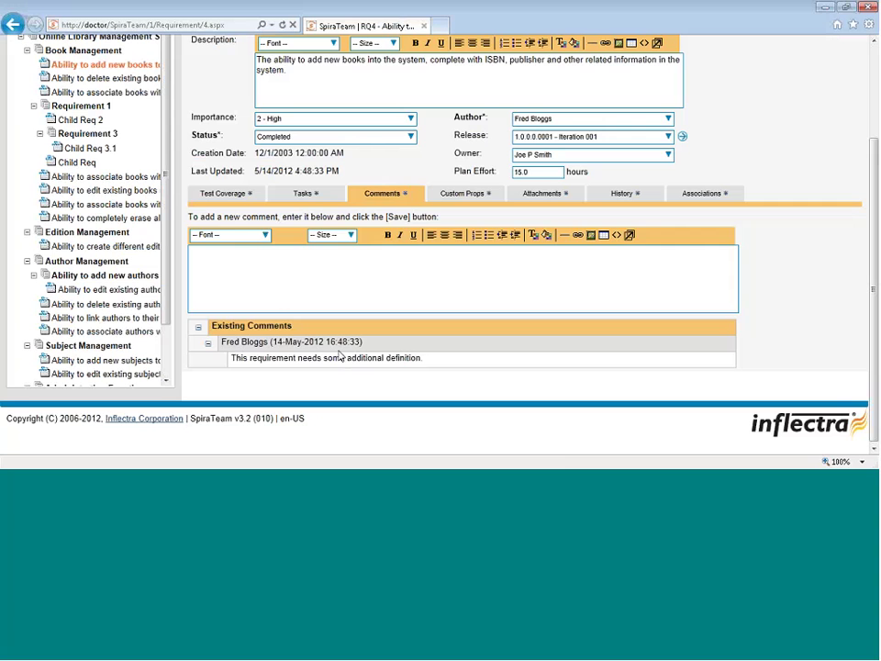
Go through Custom Props to the Attachments tab and start adding a new document.
click(458, 194)
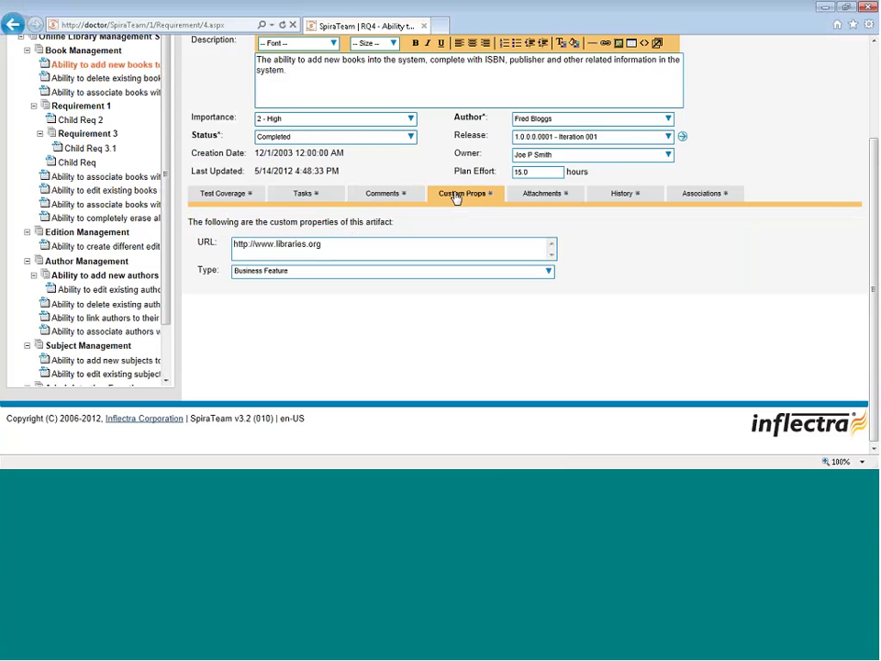
click(527, 194)
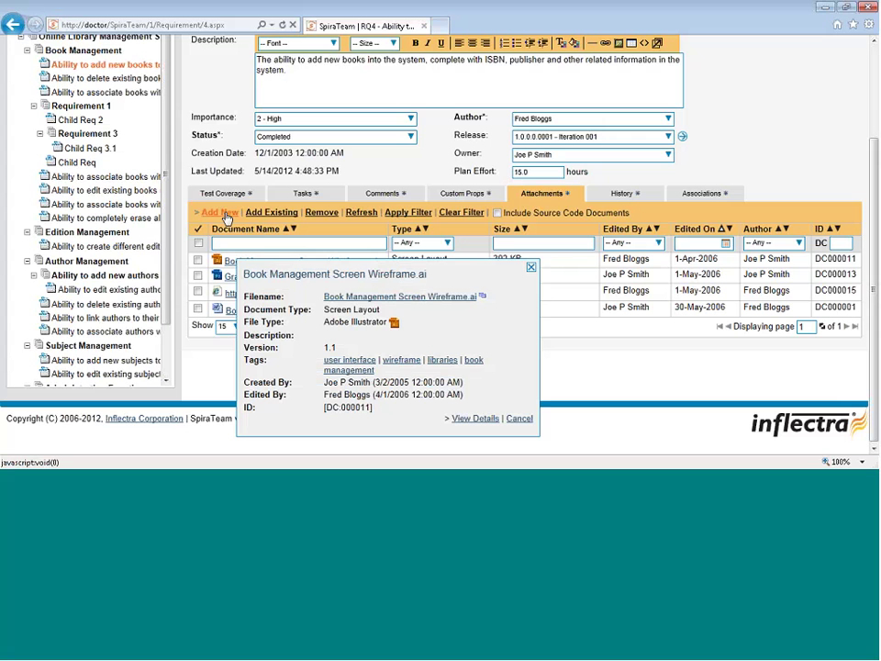
click(224, 214)
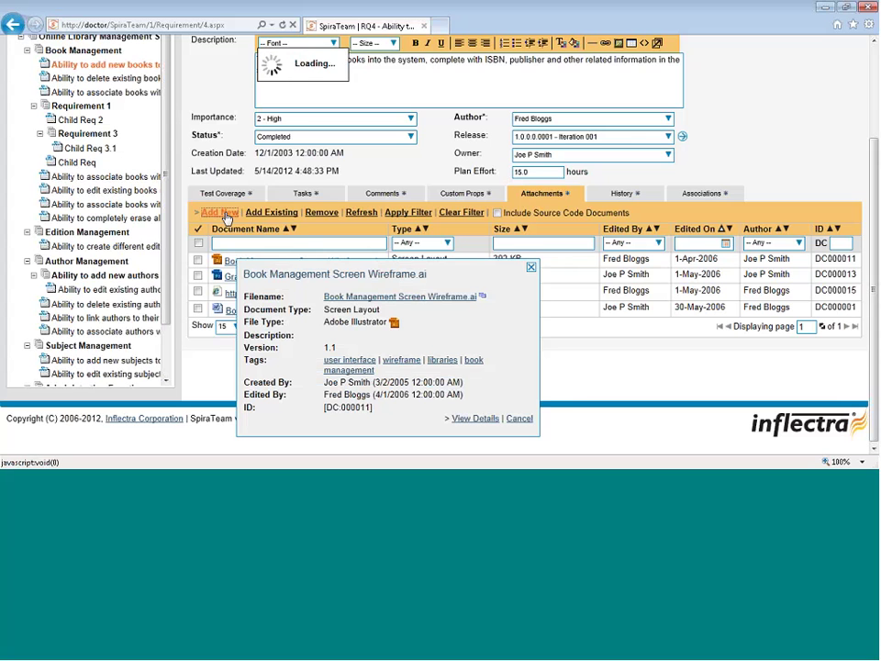
click(530, 267)
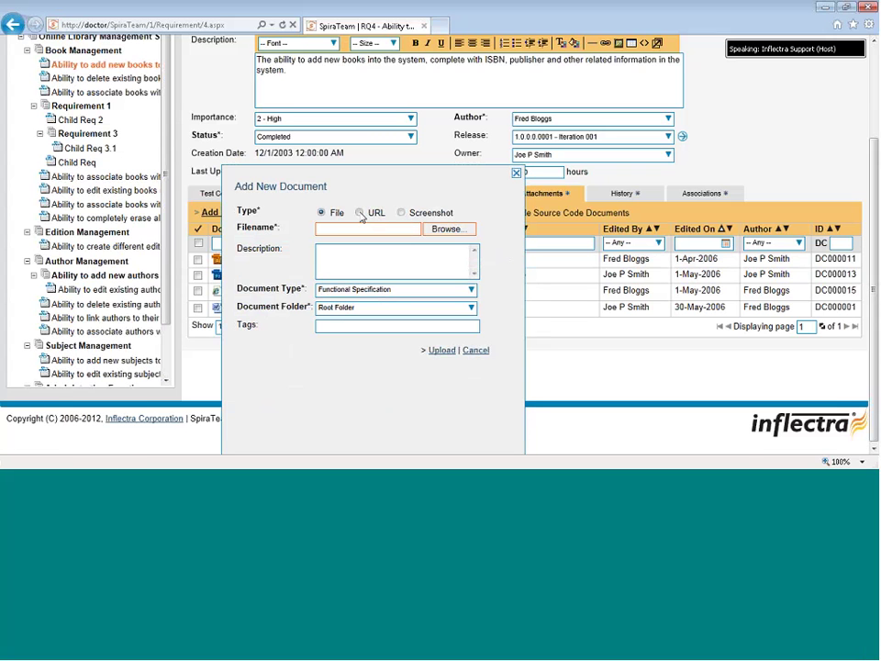
click(360, 213)
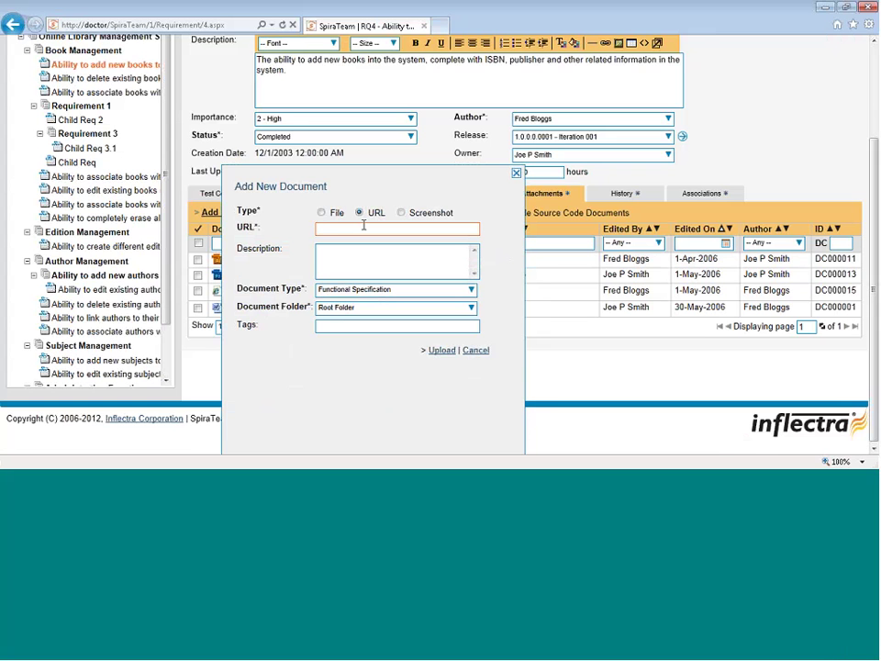
text(http)
text(://www.my)
text(website)
text(.cpo)
key(BackSpace)
key(BackSpace)
text(om/l)
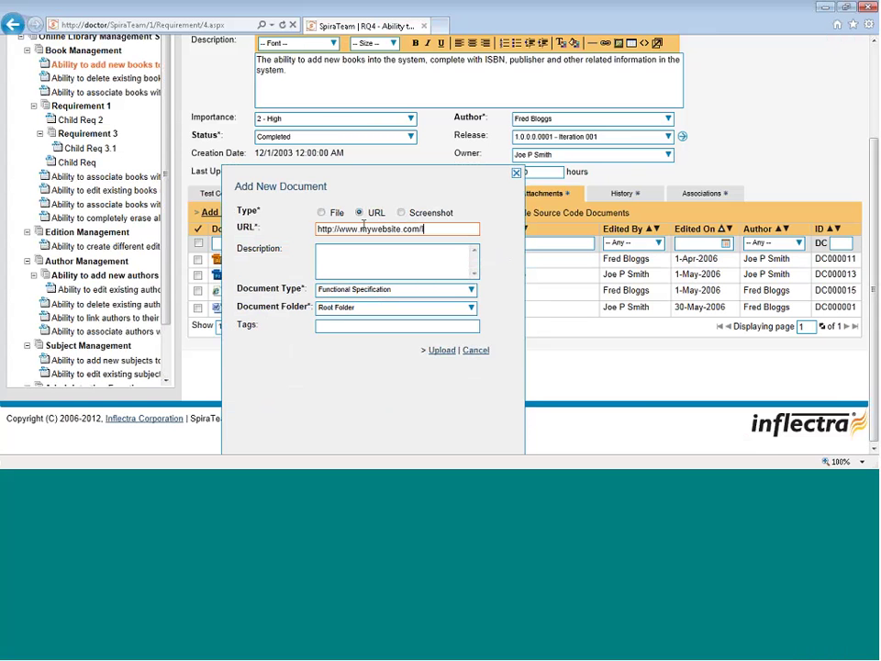
text(ink=1)
click(363, 261)
text(t)
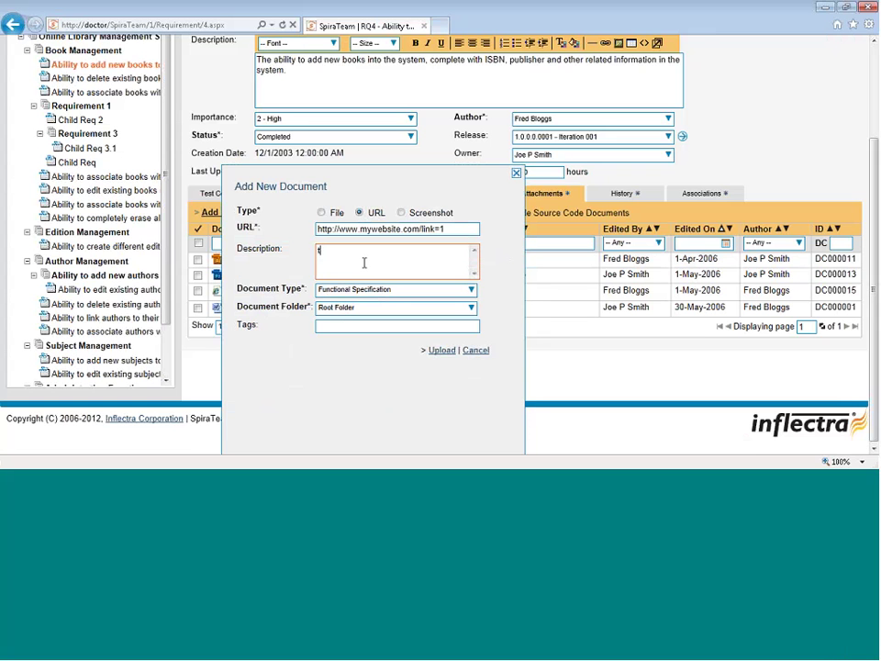
text(his is a link)
click(442, 351)
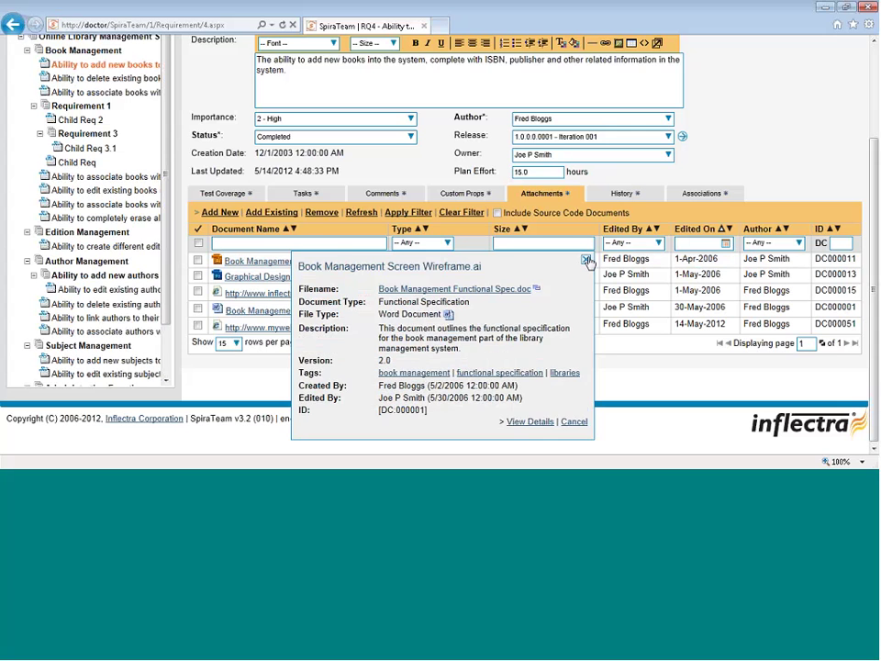
Review RQ000004's change history, then show its associated artifacts.
click(624, 194)
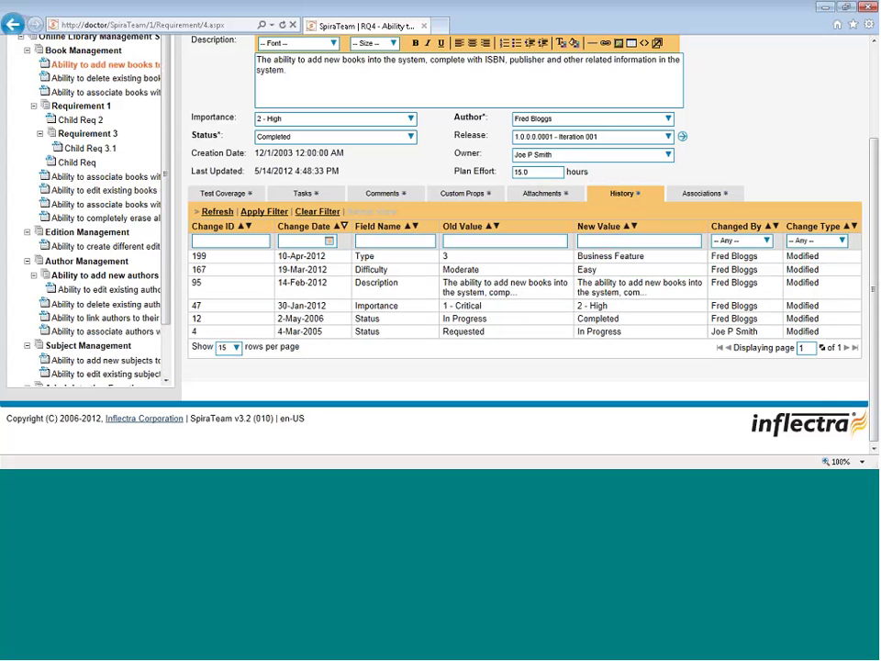
click(692, 193)
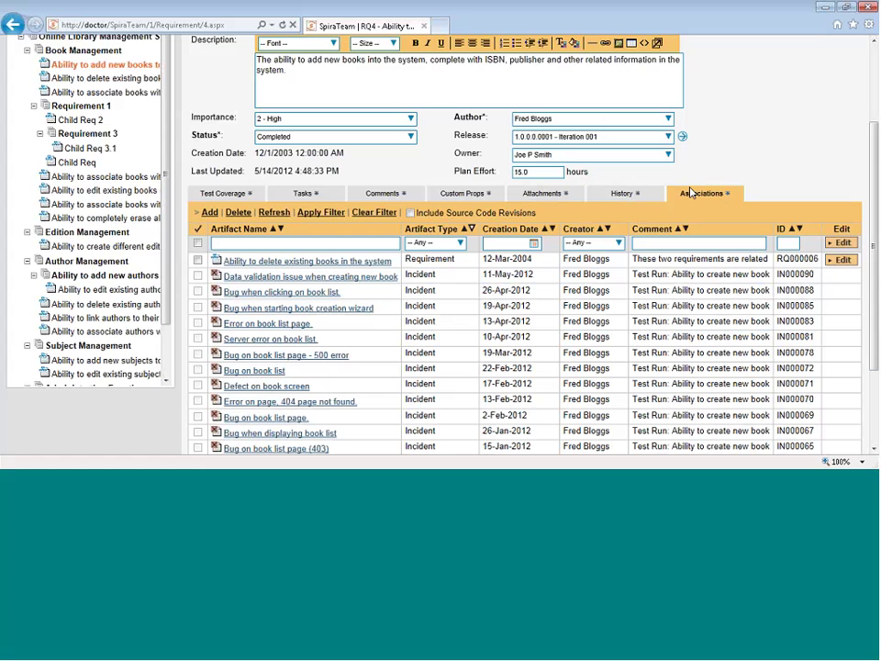
click(507, 242)
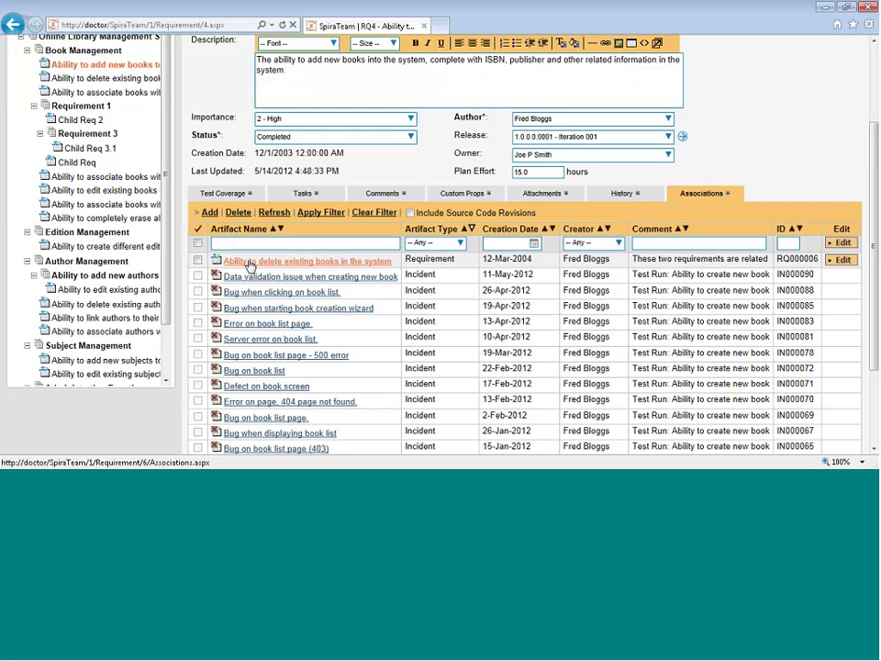
Link RQ000004 to requirement 'This is my 2nd requirement' with the comment 'These raquirements are related'.
click(210, 212)
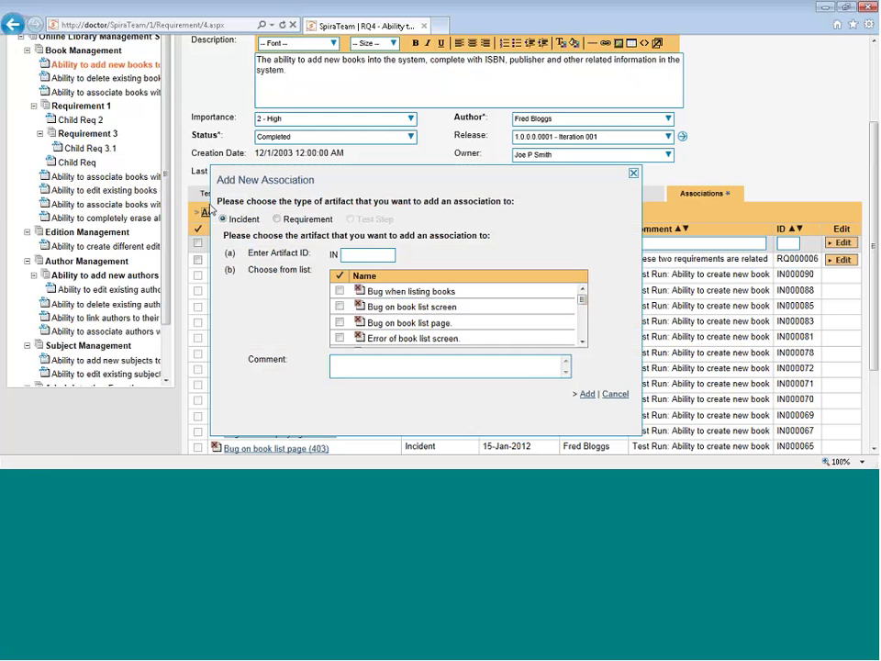
click(210, 212)
click(210, 213)
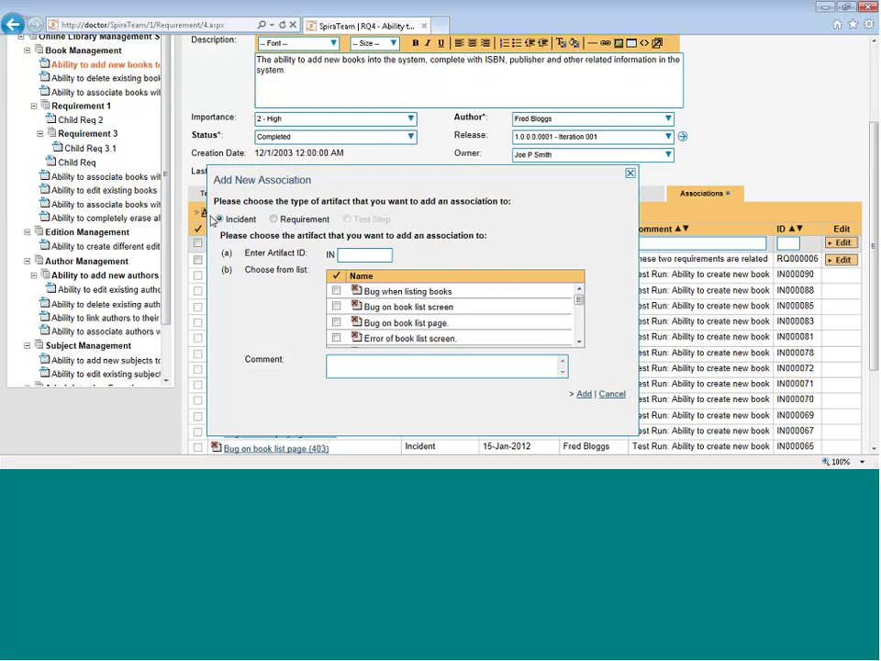
click(274, 219)
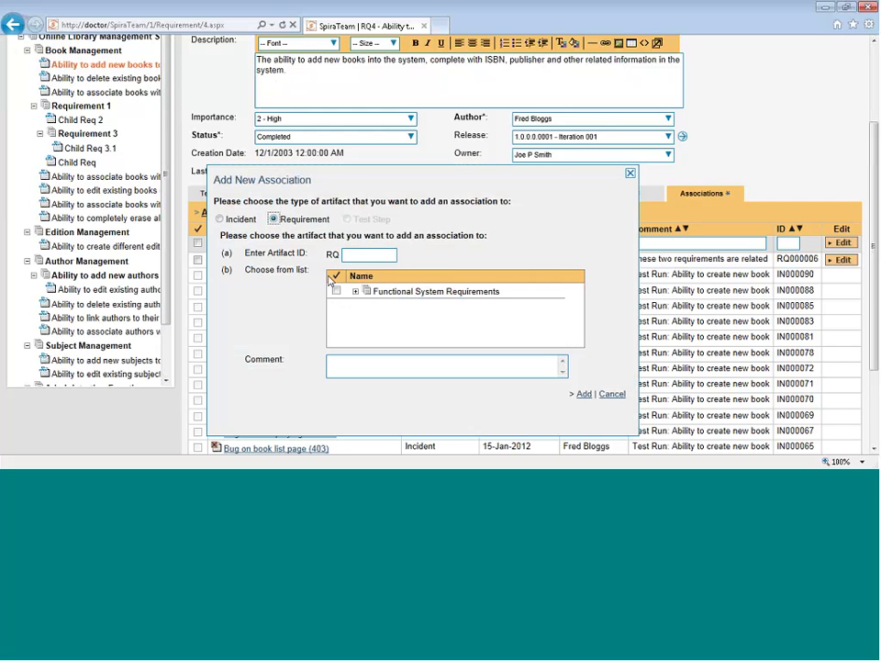
click(356, 291)
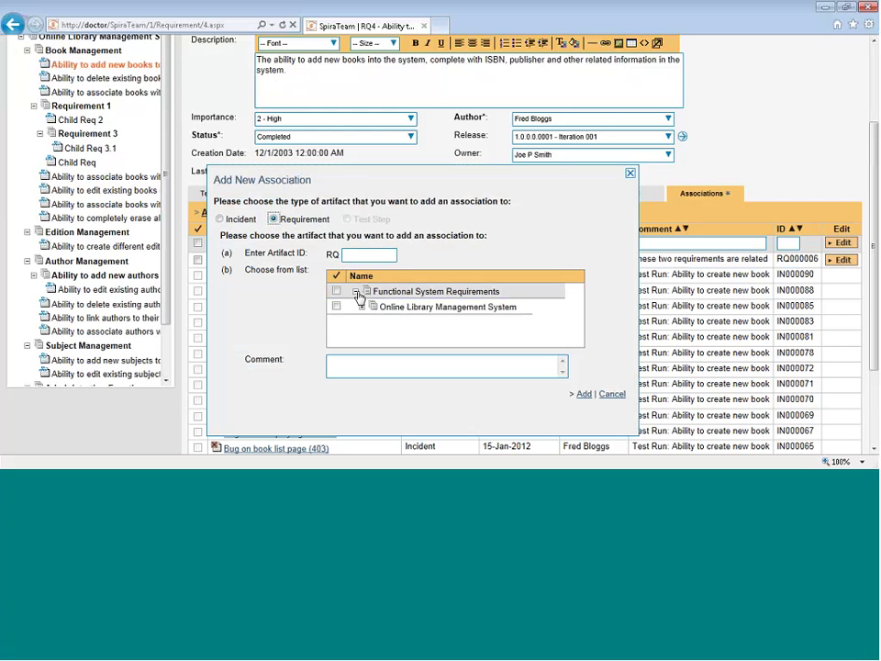
click(364, 307)
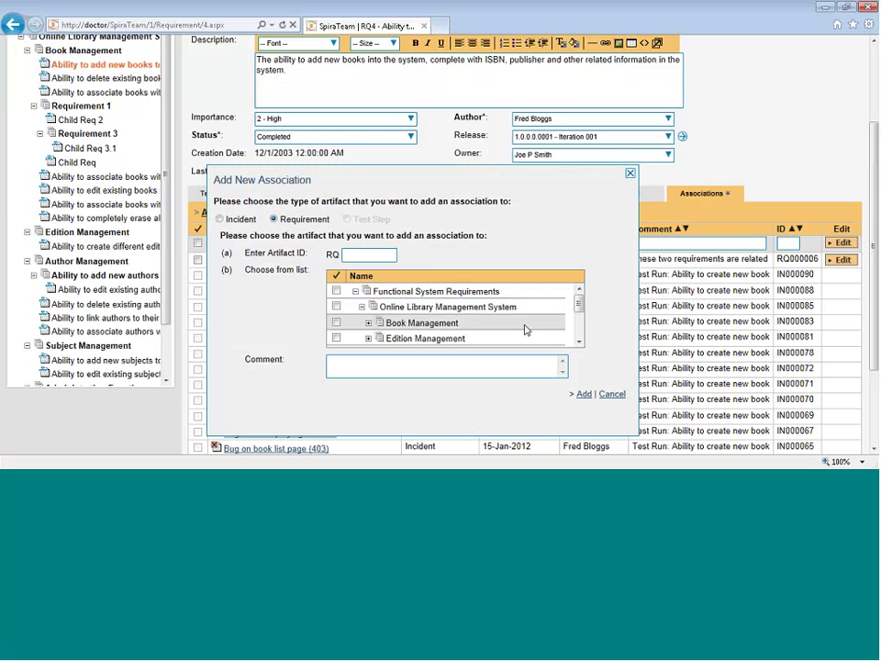
scroll(550, 326, down, 3)
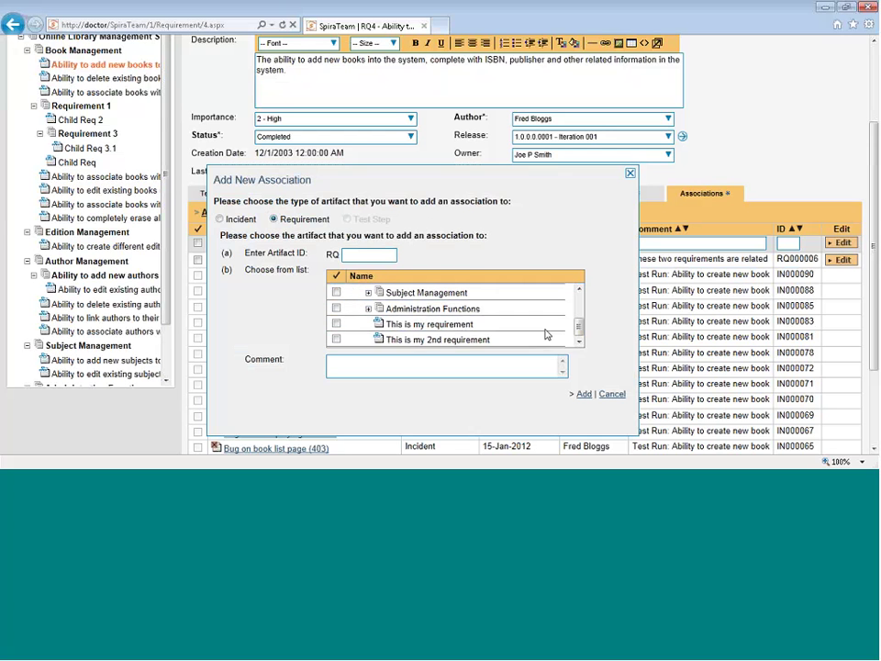
click(336, 340)
click(358, 365)
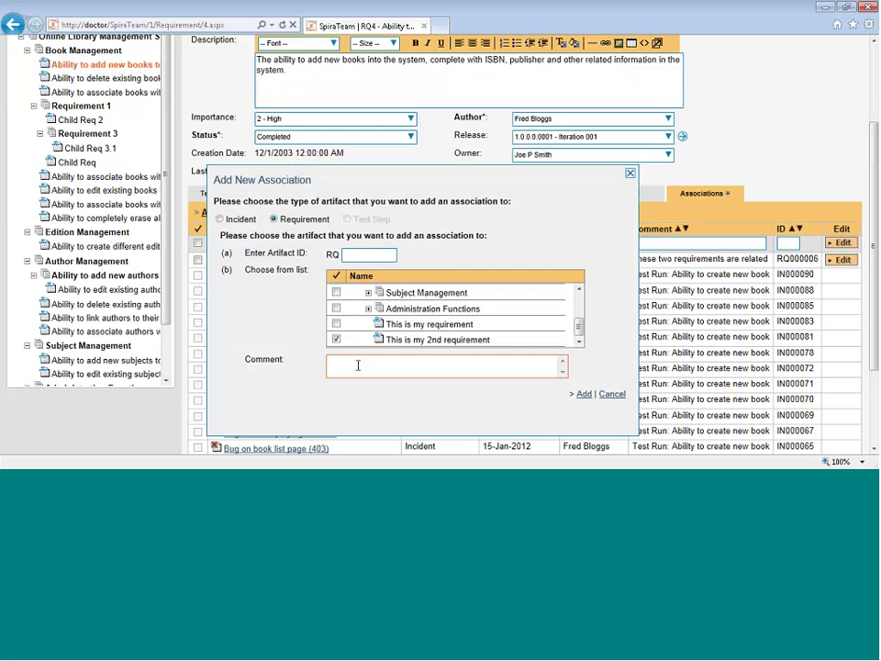
text(These ra)
text(quirements are rela)
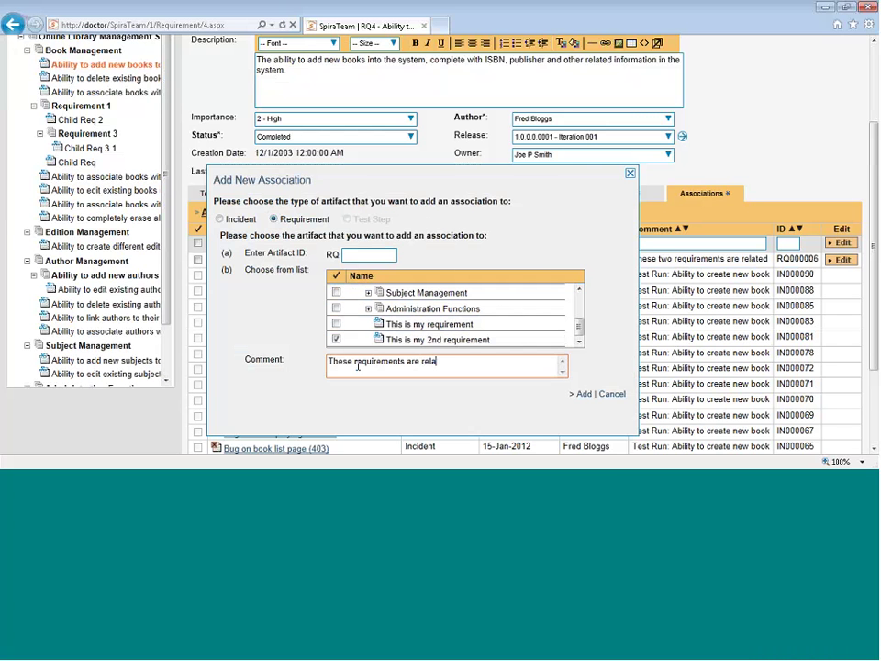
text(ted)
click(581, 393)
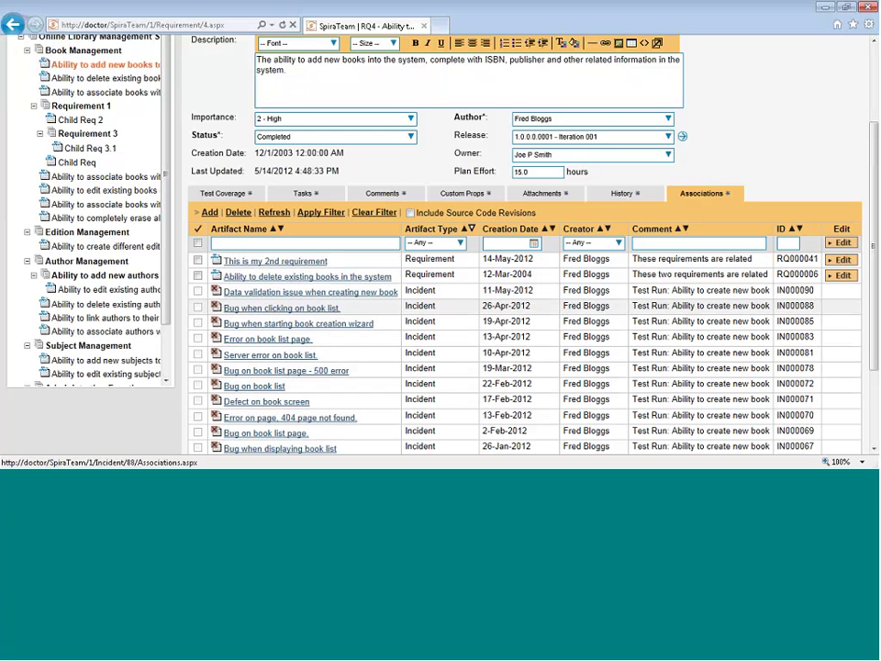
scroll(609, 300, up, 3)
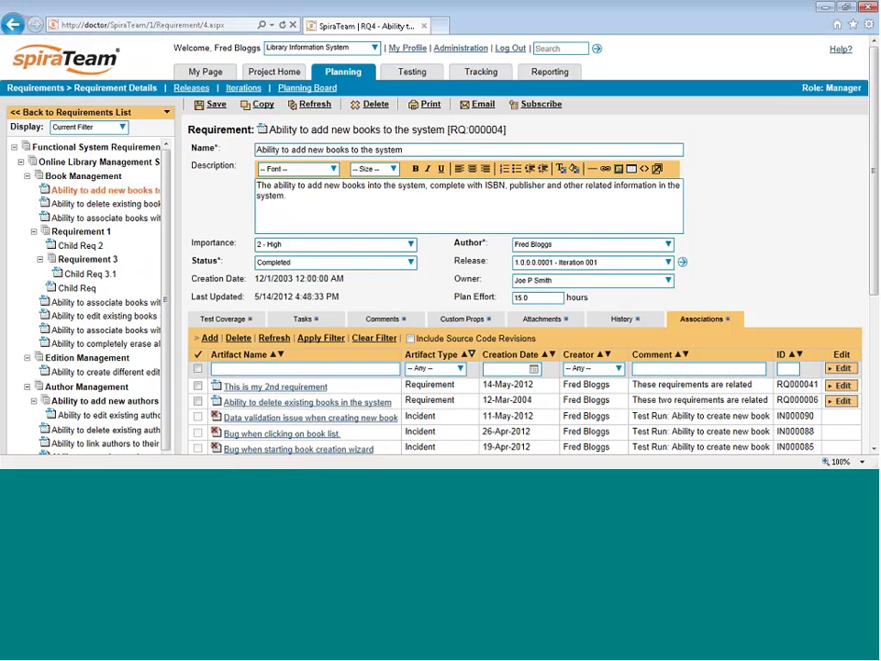
click(481, 106)
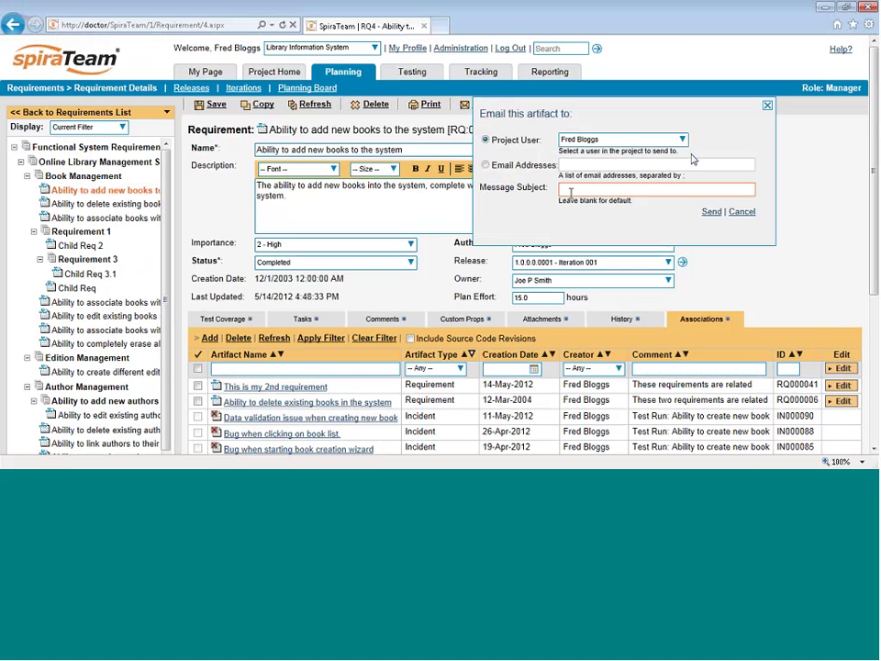
click(740, 214)
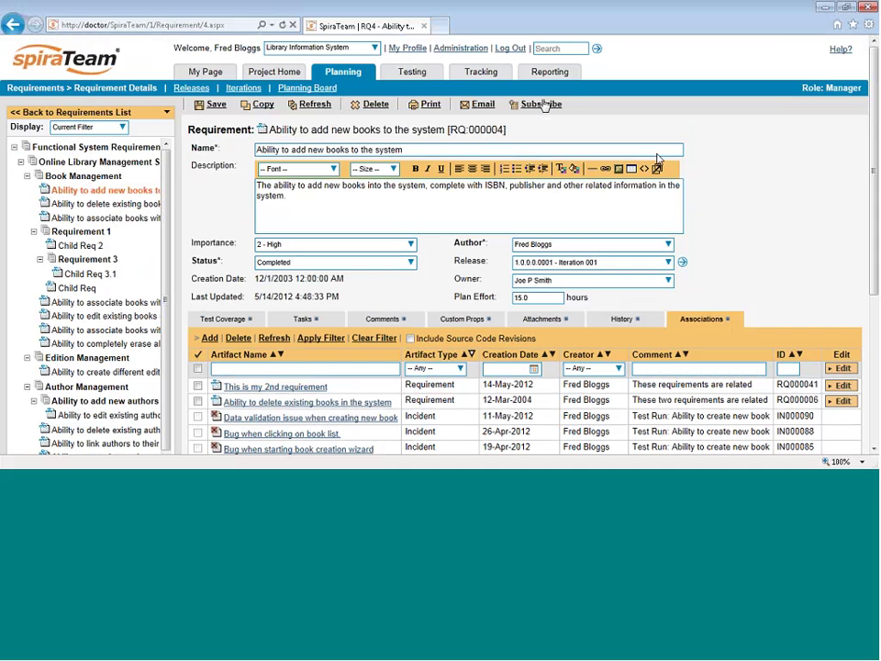